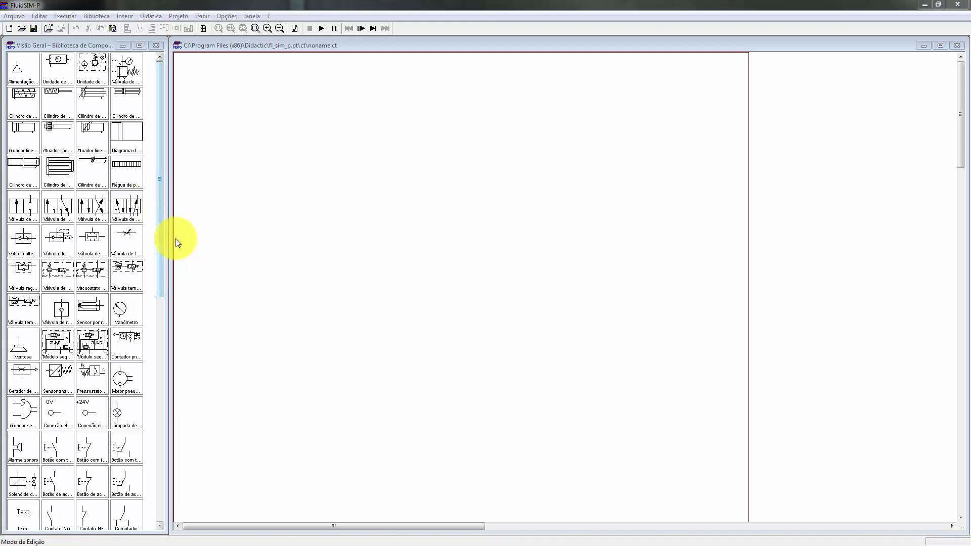
# Step: Widen the component library window and enlarge its symbols so that all four columns fit beside the circuit sheet
pyautogui.moveTo(169, 209); pyautogui.dragTo(252, 223)
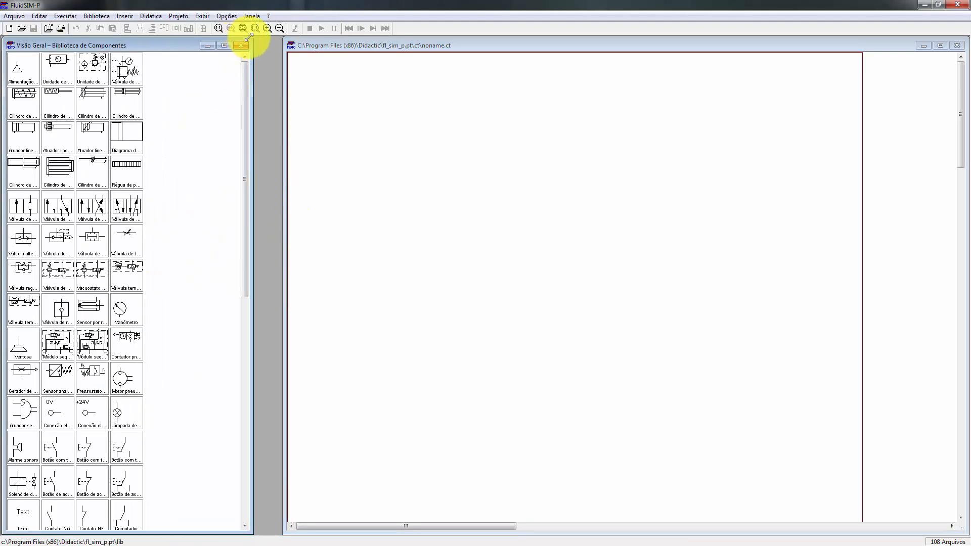
pyautogui.click(265, 29)
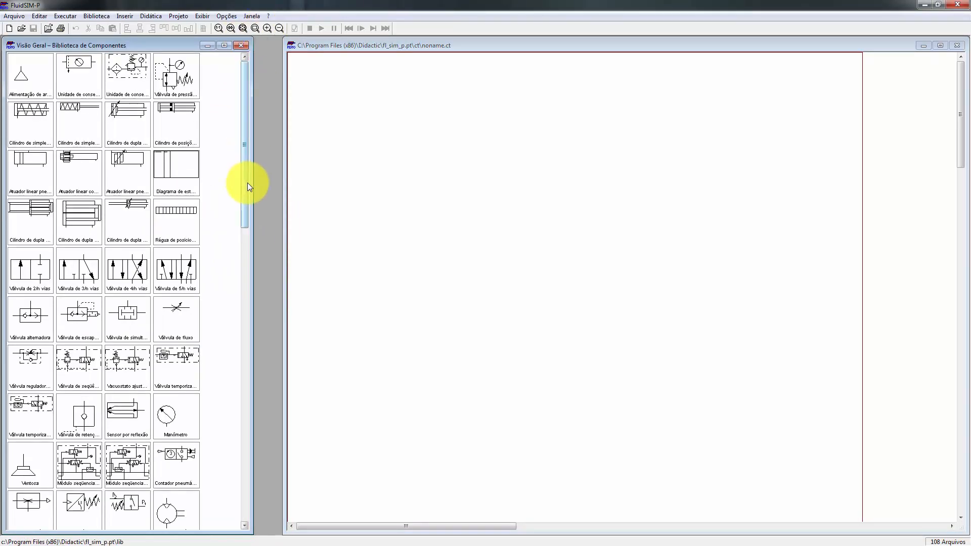
pyautogui.moveTo(251, 182); pyautogui.dragTo(272, 40)
pyautogui.click(268, 29)
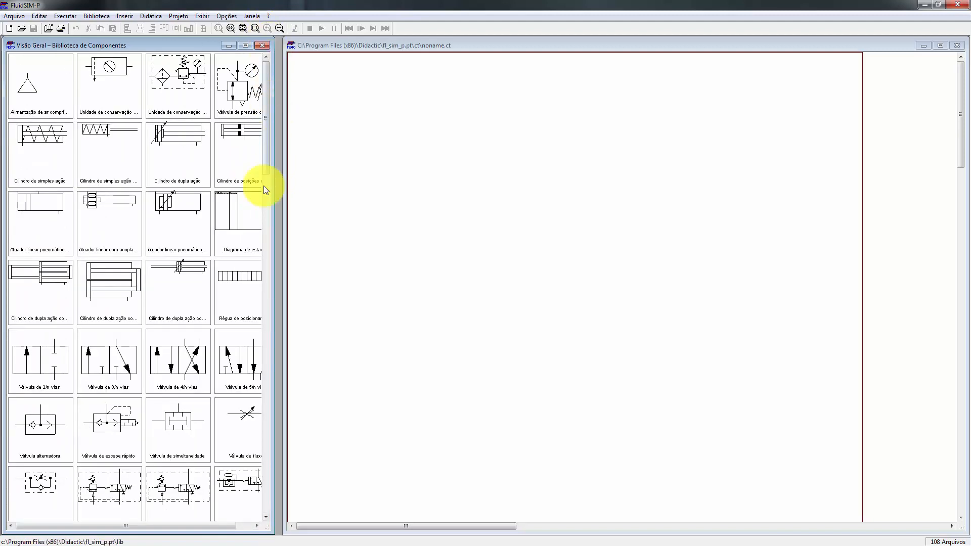
pyautogui.click(292, 324)
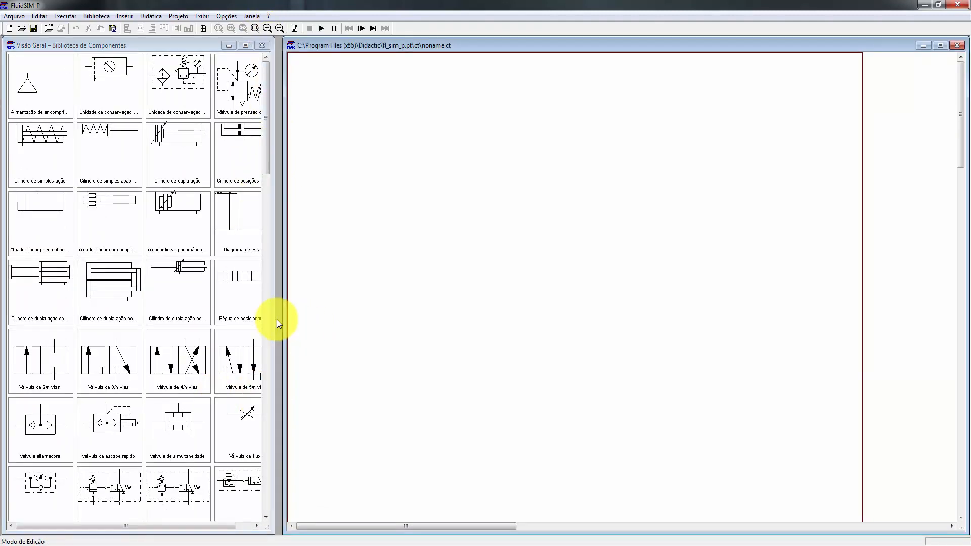
pyautogui.moveTo(285, 322); pyautogui.dragTo(306, 318)
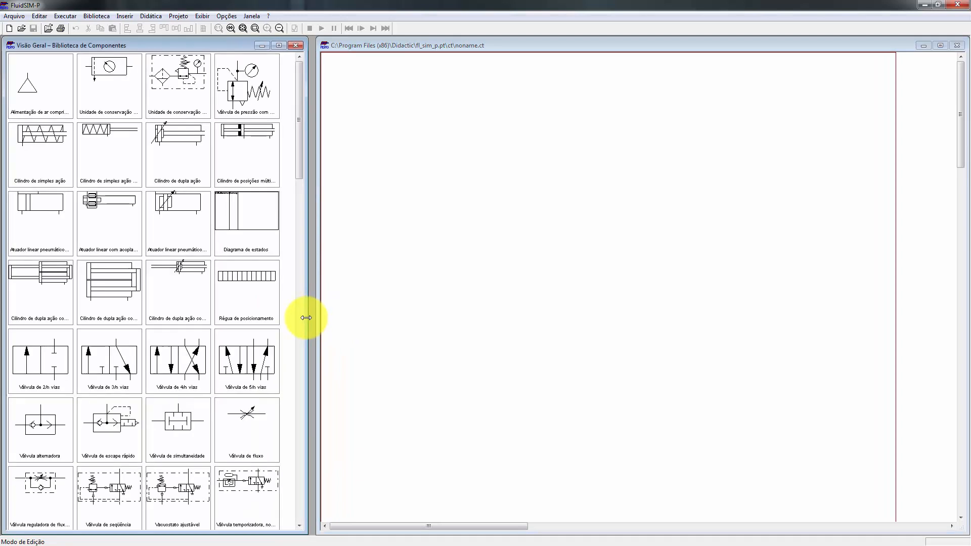
# Step: Place a flow valve (Válvula de fluxo) on the circuit sheet and position it in an enlarged view
pyautogui.moveTo(247, 425); pyautogui.dragTo(413, 234)
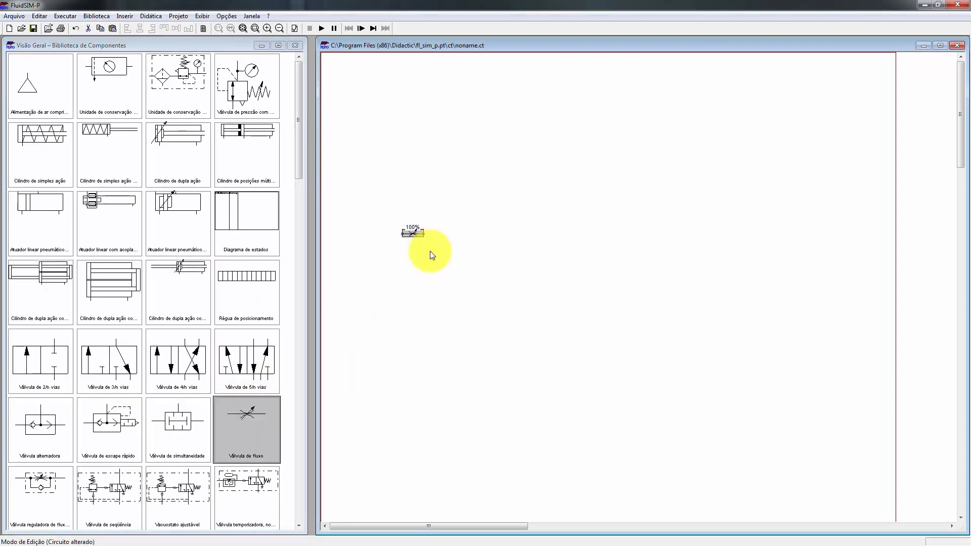
pyautogui.click(267, 29)
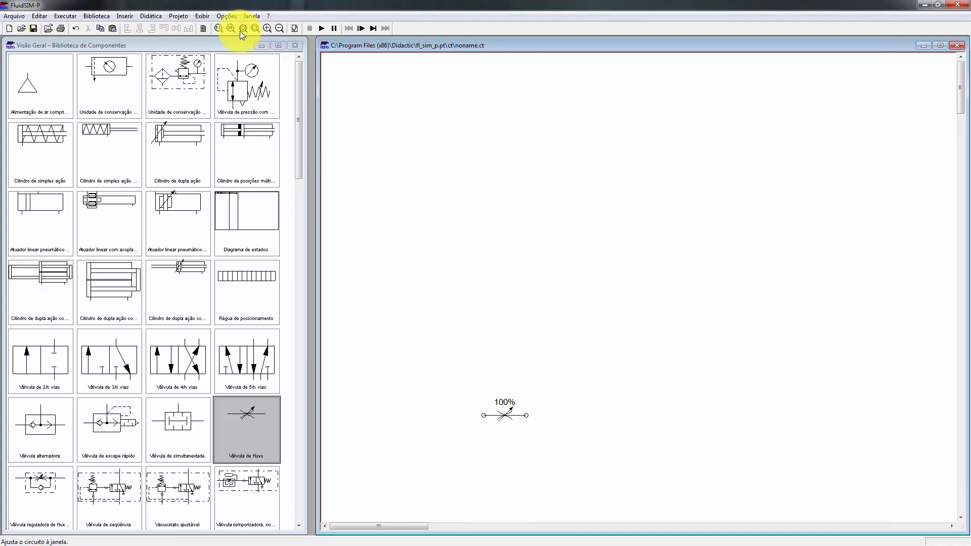
pyautogui.click(242, 30)
pyautogui.moveTo(535, 194); pyautogui.dragTo(559, 243)
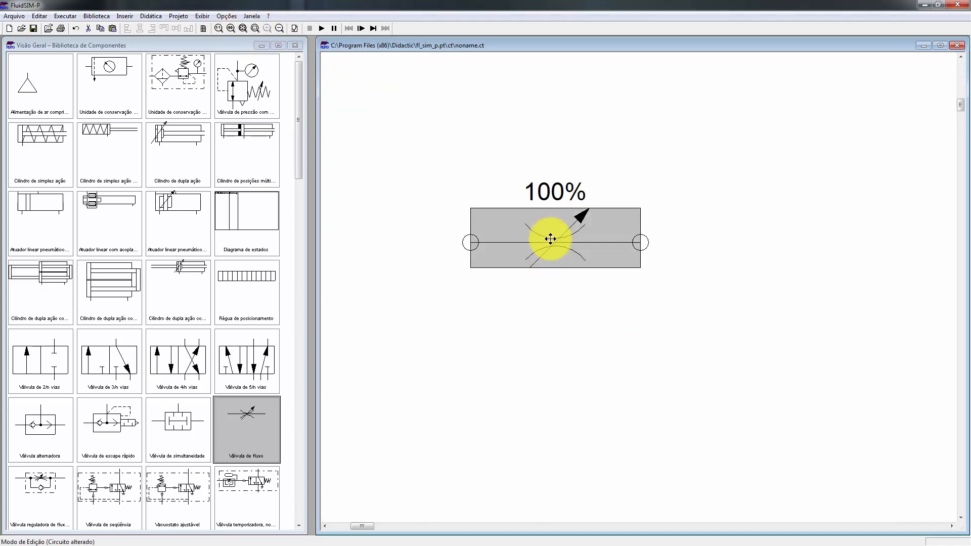
pyautogui.click(590, 324)
pyautogui.moveTo(551, 253)
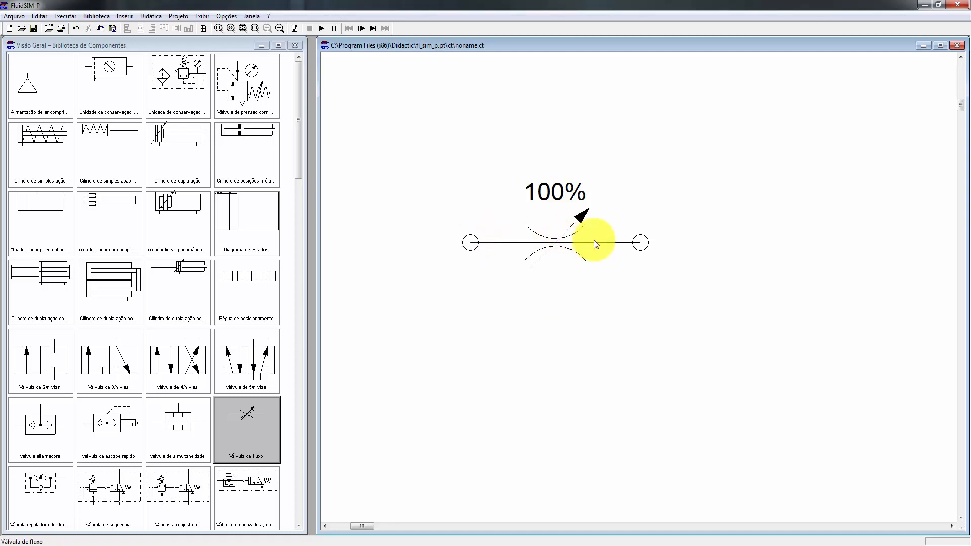
# Step: Set the flow valve's opening percentage to 30%
pyautogui.doubleClick(559, 242)
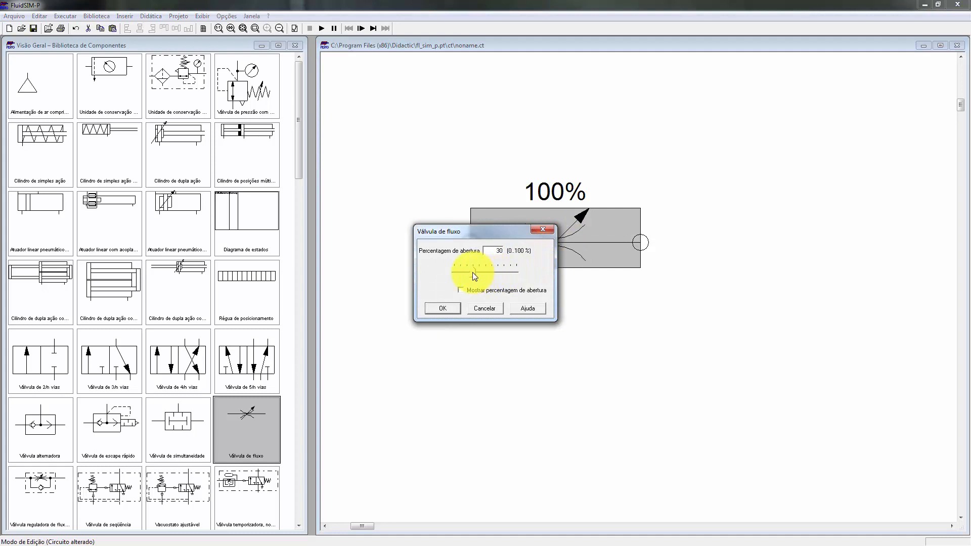
pyautogui.click(443, 309)
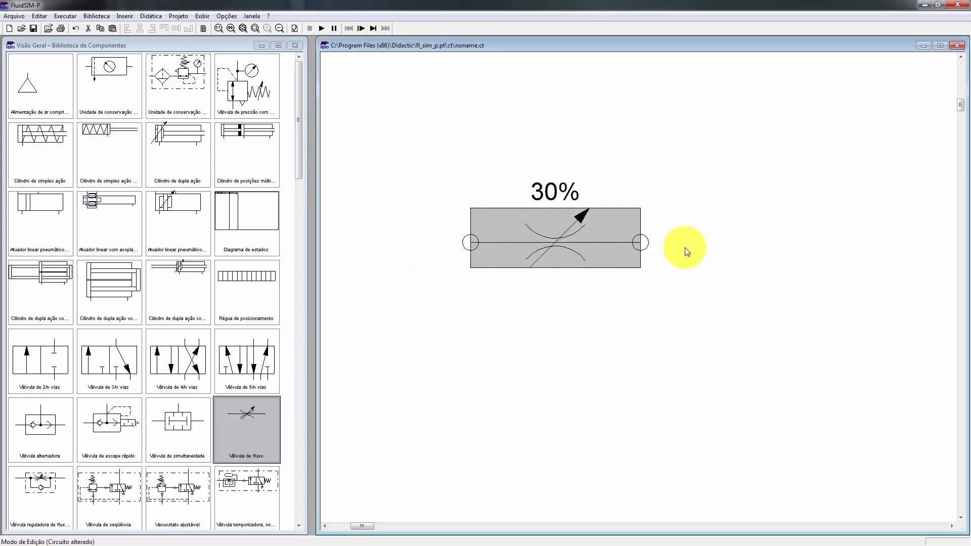
pyautogui.moveTo(640, 243); pyautogui.dragTo(577, 247)
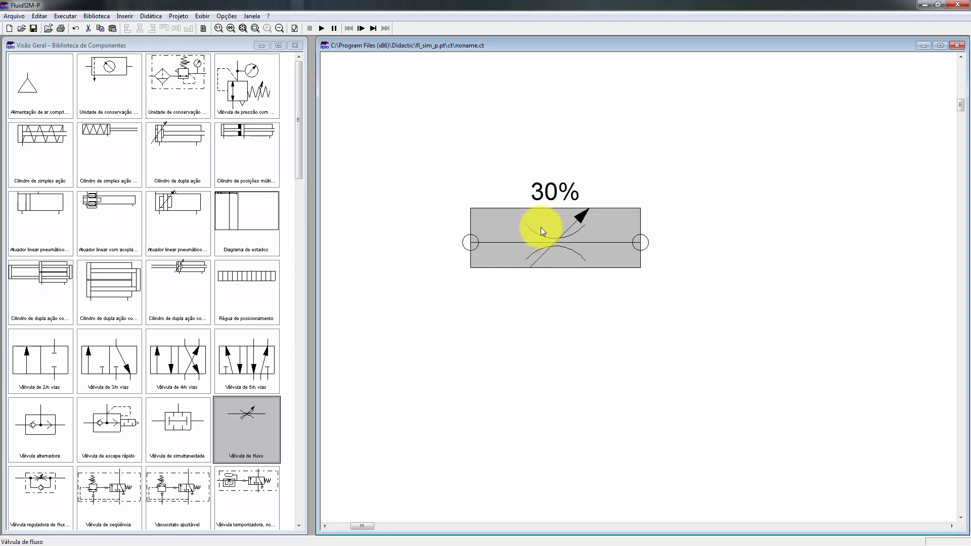
pyautogui.click(431, 241)
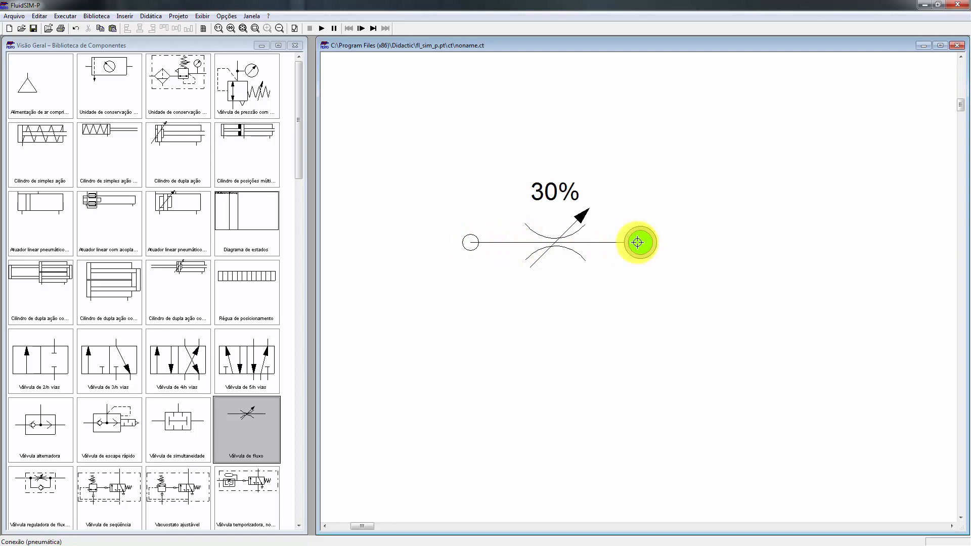
# Step: Review the flow valve's opening percentage setting and close its properties
pyautogui.doubleClick(483, 237)
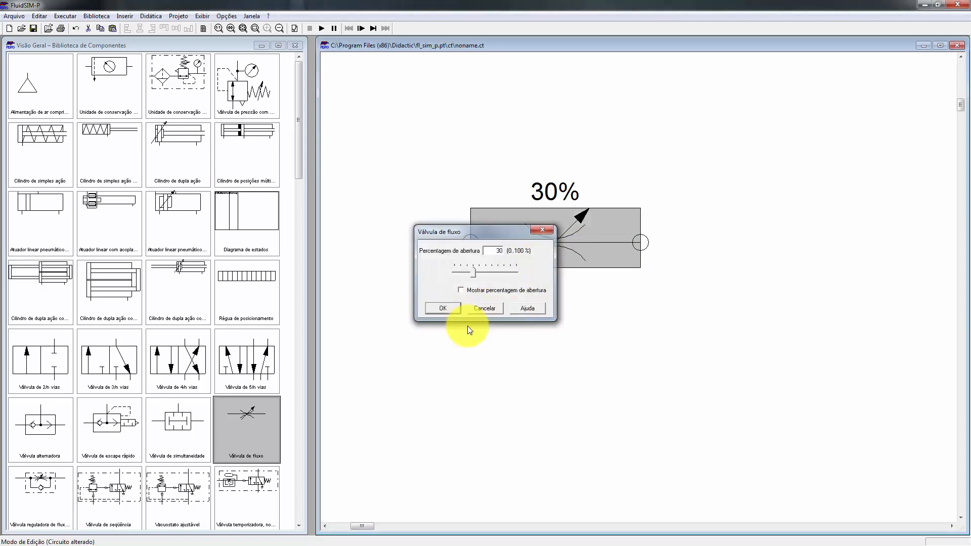
pyautogui.click(443, 309)
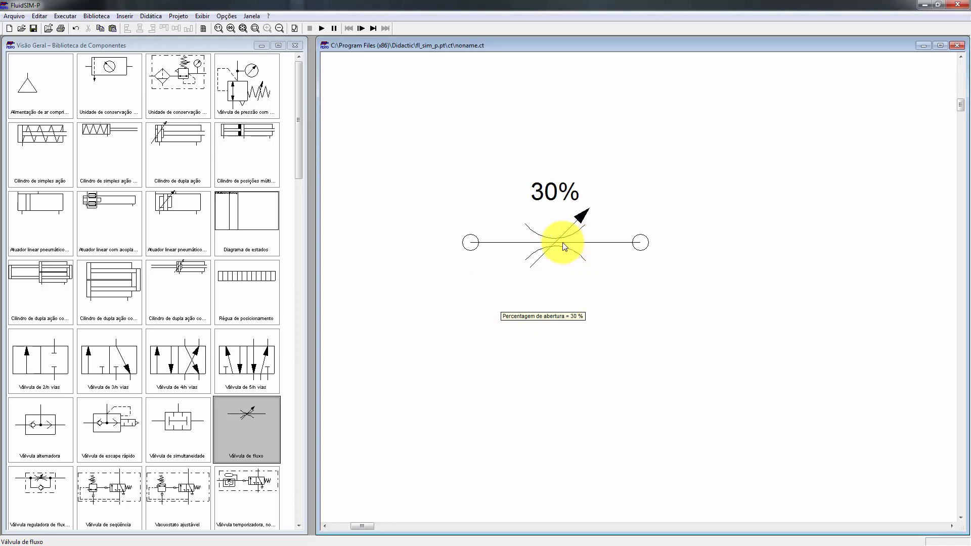
pyautogui.click(580, 233)
pyautogui.click(614, 190)
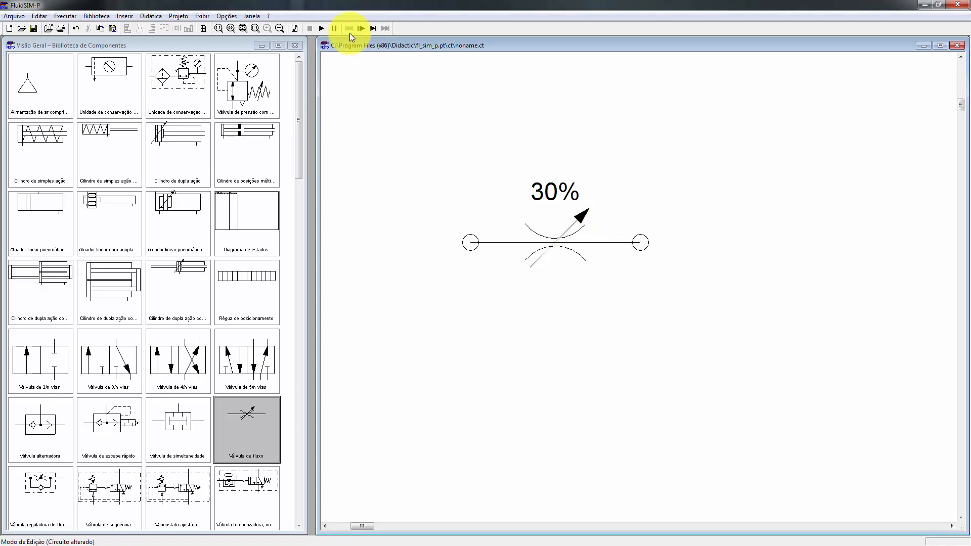
# Step: Place a double-acting cylinder (Cilindro de dupla ação) above the flow valve, moving the valve to make room
pyautogui.scroll(-1, 568, 225)
pyautogui.moveTo(478, 187); pyautogui.dragTo(512, 221)
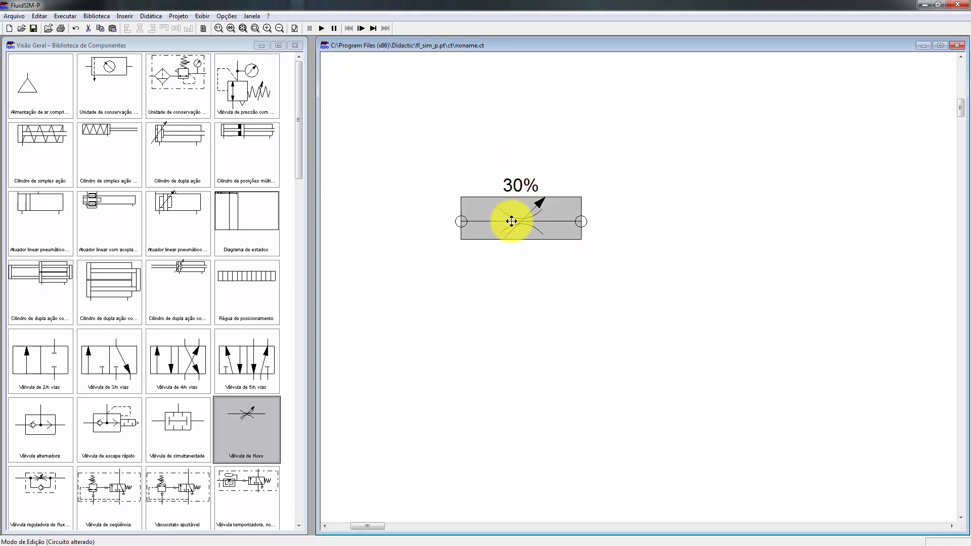
pyautogui.scroll(-1, 537, 228)
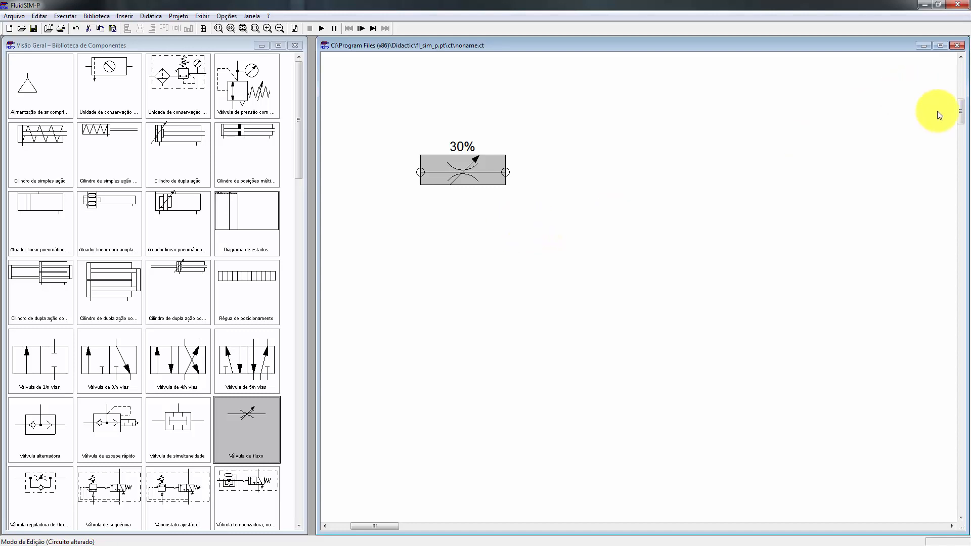
pyautogui.moveTo(964, 120); pyautogui.dragTo(956, 98)
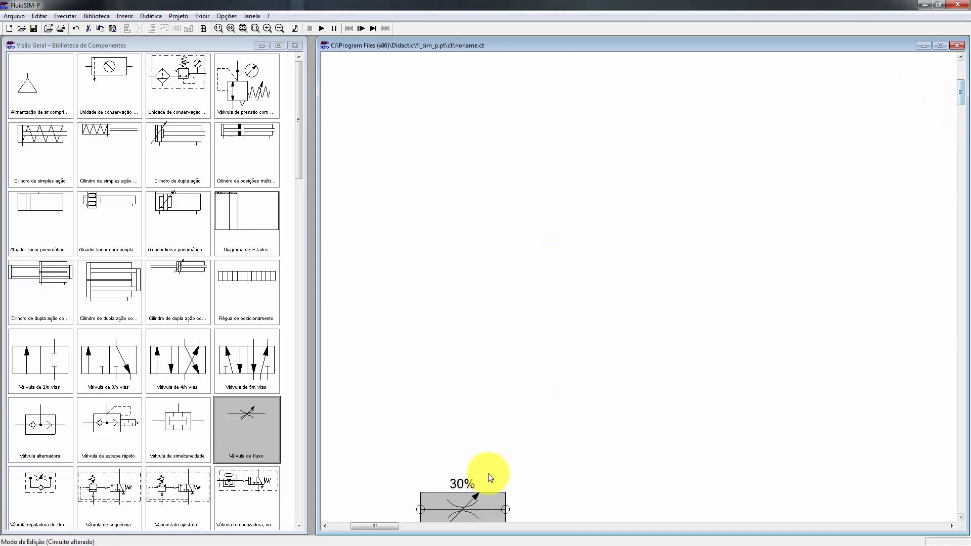
pyautogui.moveTo(180, 142); pyautogui.dragTo(579, 130)
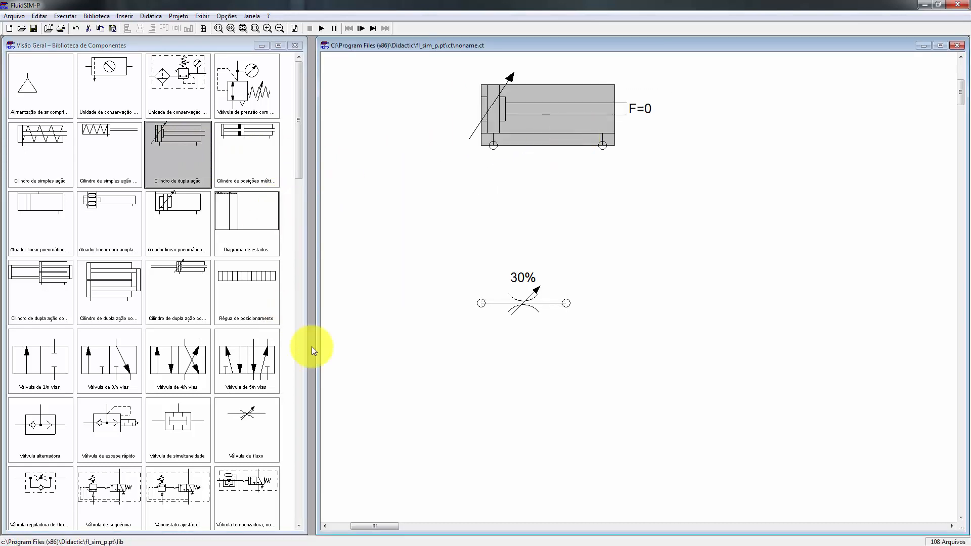
# Step: Place a 5/n-way valve (Válvula de 5/n vias) between the cylinder and the flow valve, moving the flow valve lower
pyautogui.moveTo(244, 364); pyautogui.dragTo(577, 237)
pyautogui.moveTo(522, 303); pyautogui.dragTo(534, 350)
pyautogui.moveTo(572, 209); pyautogui.dragTo(546, 244)
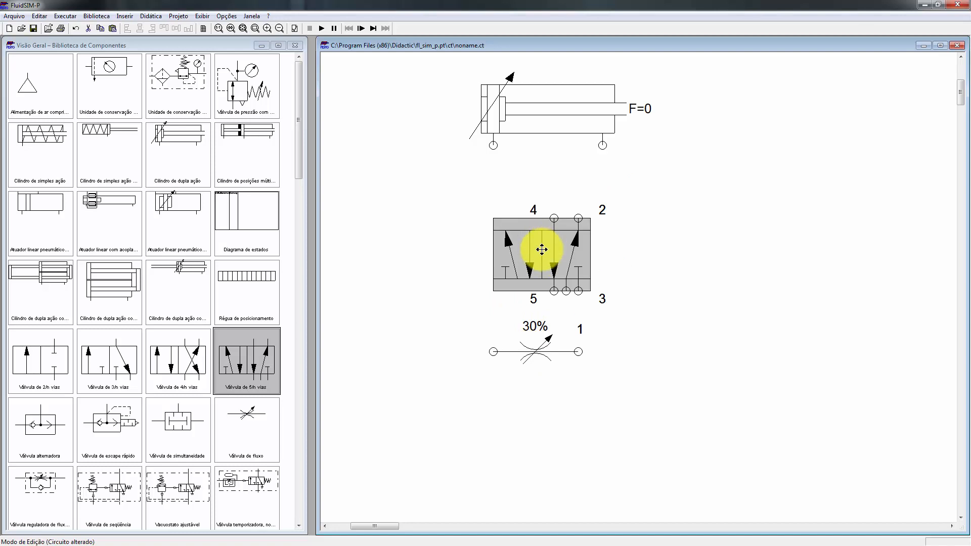
# Step: Configure the 5/n-way valve with a manual mushroom push button on its left side and spring return on its right
pyautogui.doubleClick(545, 251)
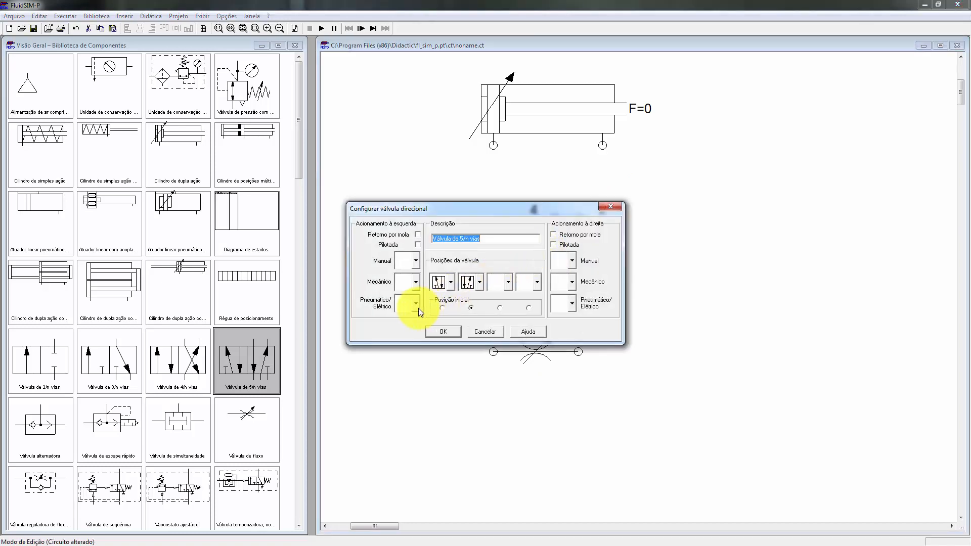
pyautogui.click(413, 281)
pyautogui.click(411, 259)
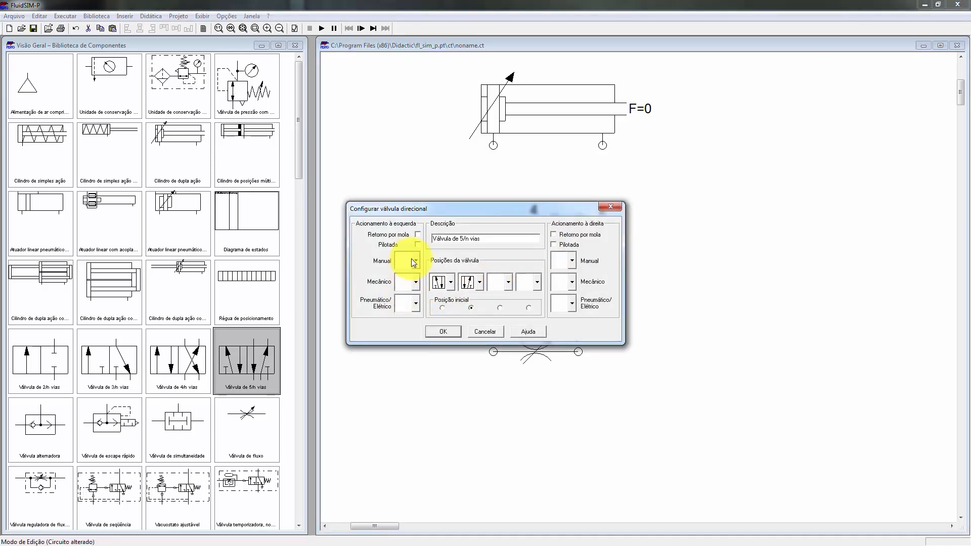
pyautogui.click(411, 261)
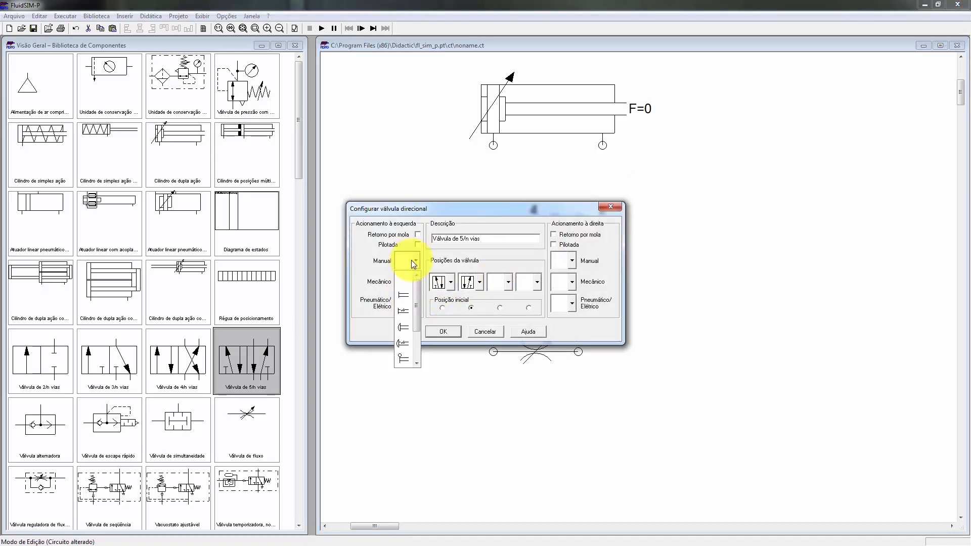
pyautogui.click(554, 234)
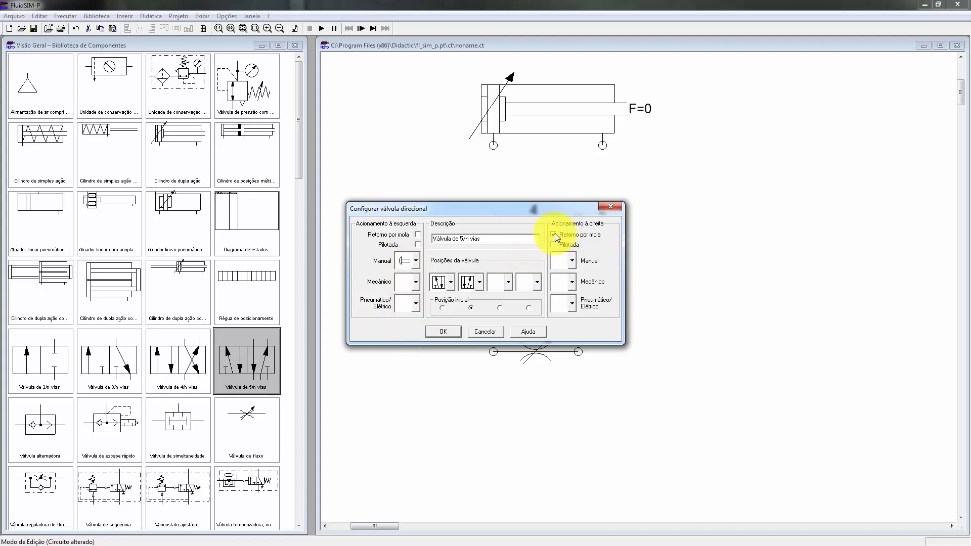
pyautogui.click(443, 331)
# Step: Rotate the flow valve 90° and position it vertically below port 1 of the directional valve
pyautogui.moveTo(528, 347); pyautogui.dragTo(526, 383)
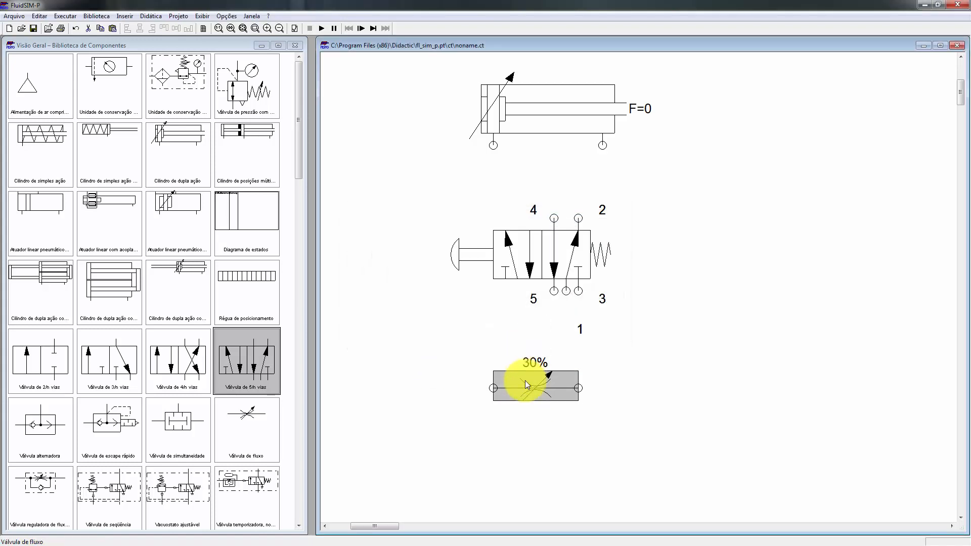
pyautogui.rightClick(532, 386)
pyautogui.moveTo(620, 475)
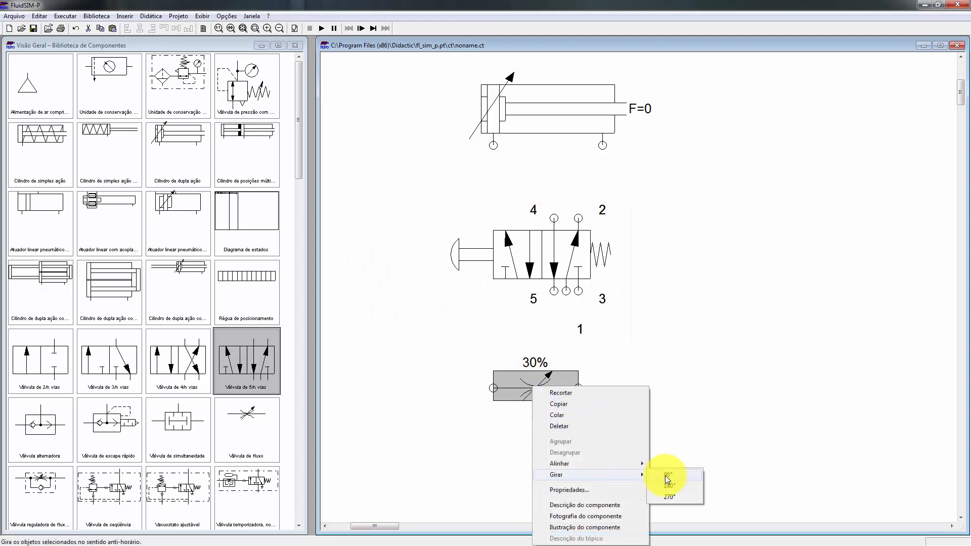
pyautogui.click(666, 476)
pyautogui.click(614, 325)
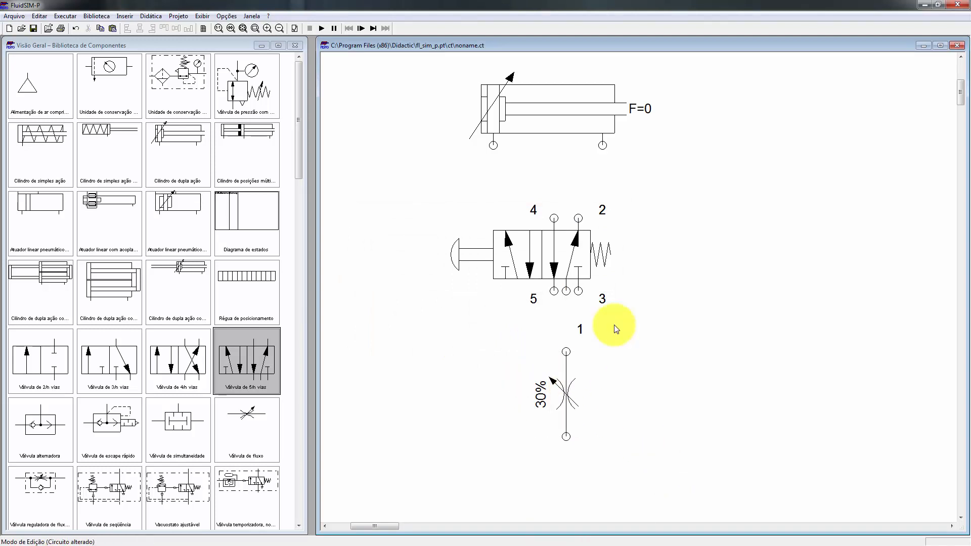
# Step: Move the directional valve slightly lower and connect the cylinder's two ports to valve ports 4 and 2
pyautogui.moveTo(568, 270); pyautogui.dragTo(568, 285)
pyautogui.click(667, 263)
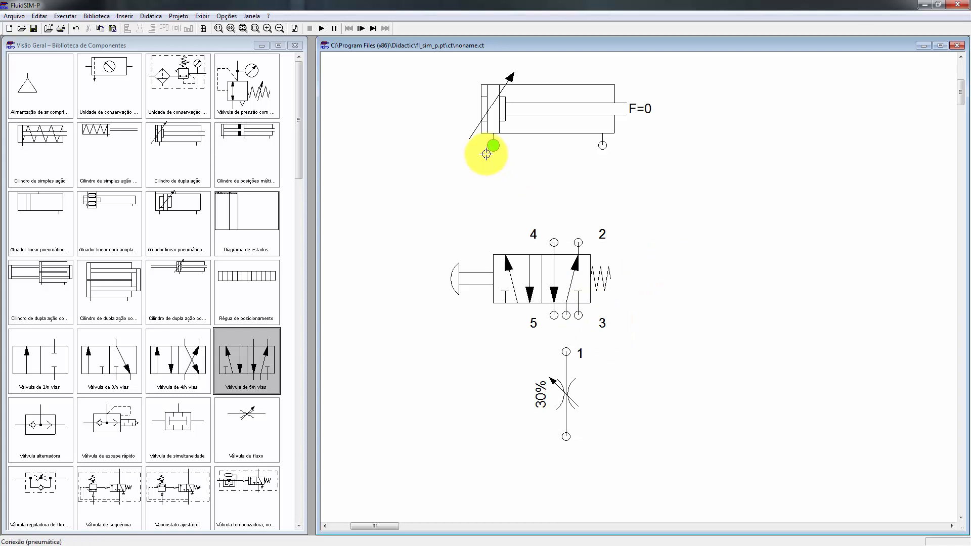
pyautogui.moveTo(493, 145)
pyautogui.mouseDown()
pyautogui.moveTo(554, 242)
pyautogui.moveTo(603, 146)
pyautogui.mouseUp()
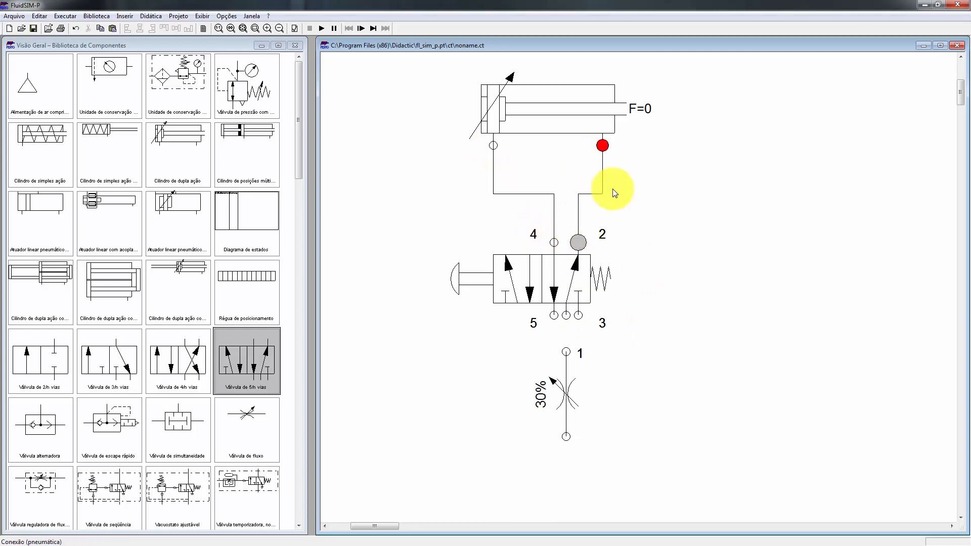
# Step: Fit a silencer as the exhaust option on port 5 of the directional valve
pyautogui.doubleClick(552, 316)
pyautogui.click(494, 303)
pyautogui.click(493, 381)
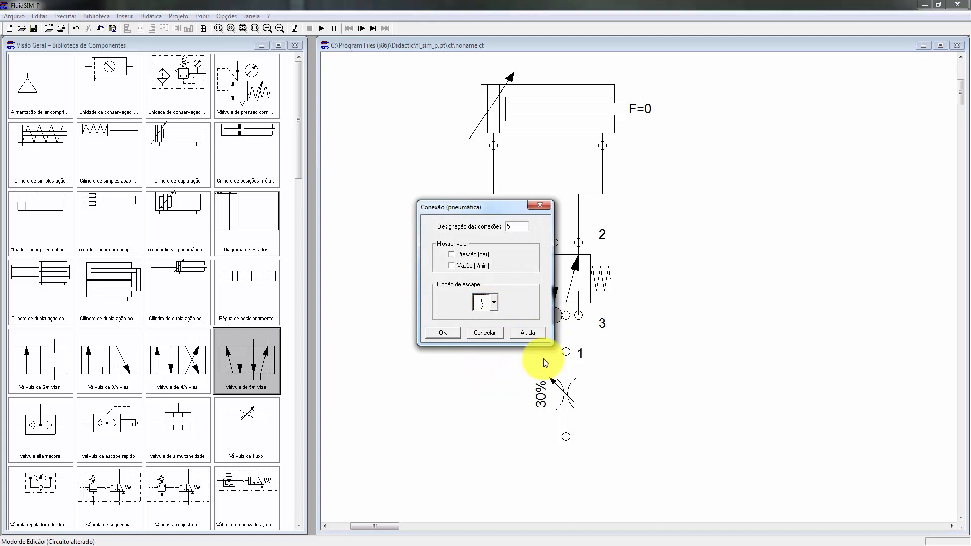
pyautogui.click(456, 334)
# Step: Move the flow valve slightly lower and delete the T-junction linking it to ports 1 and 3 of the directional valve
pyautogui.doubleClick(578, 315)
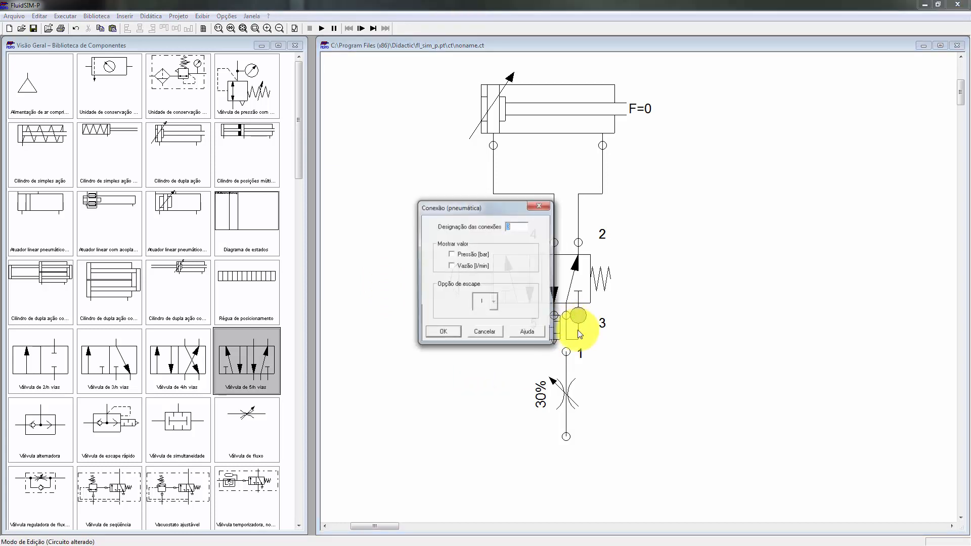
pyautogui.click(484, 331)
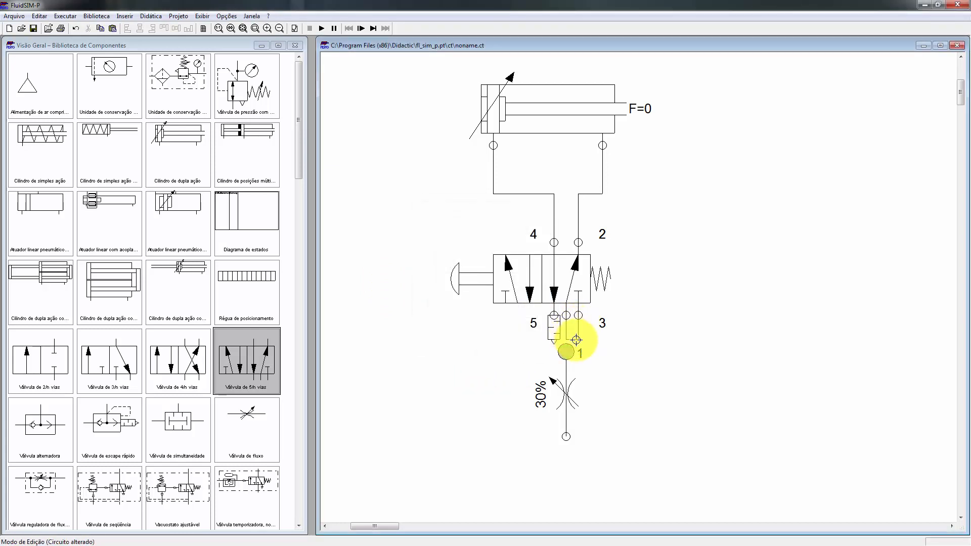
pyautogui.moveTo(566, 386); pyautogui.dragTo(566, 409)
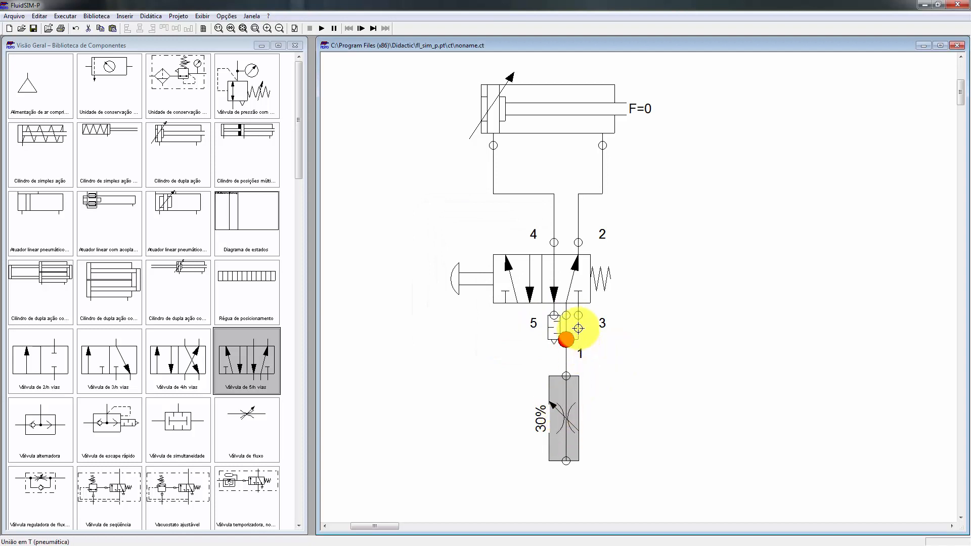
pyautogui.click(578, 336)
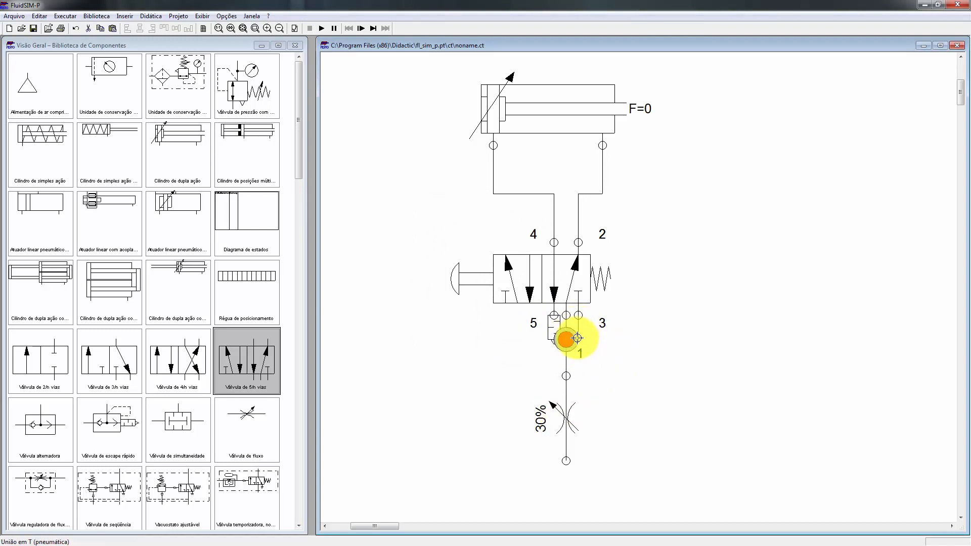
pyautogui.press('Delete')
# Step: Fit a silencer as the exhaust option on port 3 of the directional valve
pyautogui.doubleClick(578, 318)
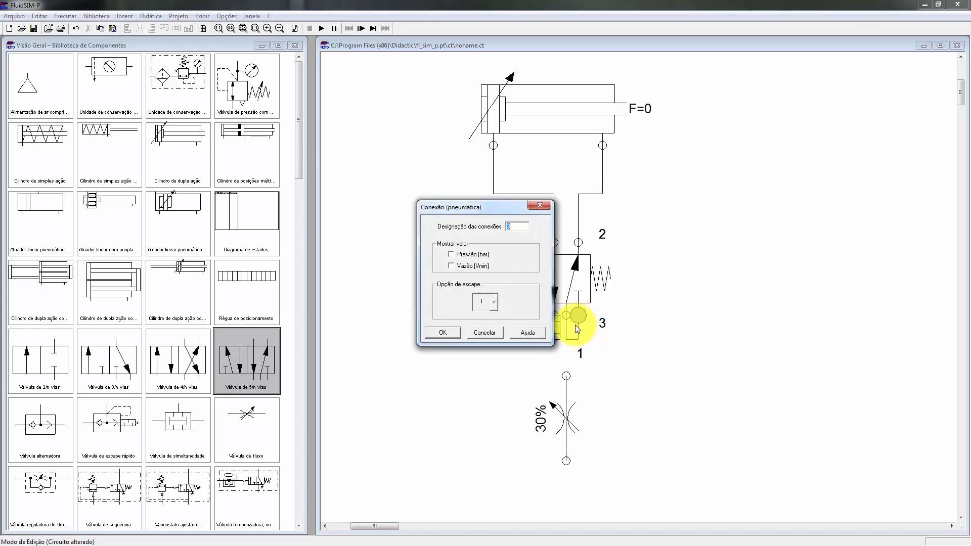
pyautogui.click(498, 332)
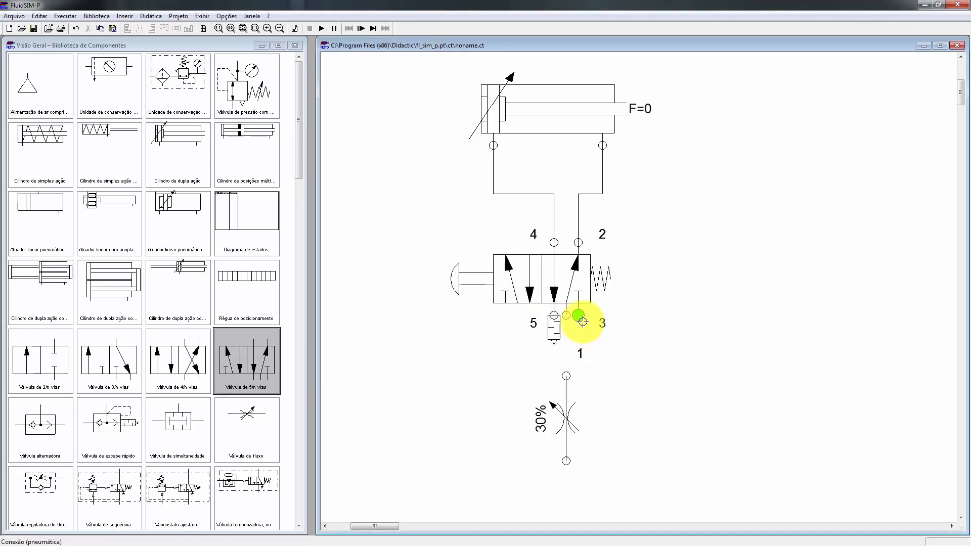
pyautogui.doubleClick(579, 317)
pyautogui.click(492, 299)
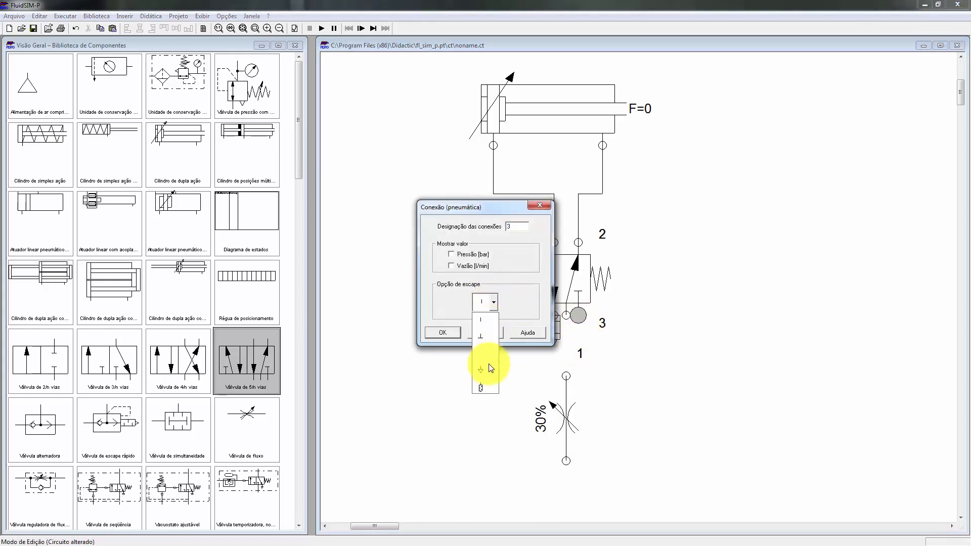
pyautogui.click(474, 377)
pyautogui.click(448, 333)
# Step: Connect the flow valve to port 1 of the directional valve and add a compressed air supply connected to its lower end
pyautogui.moveTo(561, 403); pyautogui.dragTo(566, 316)
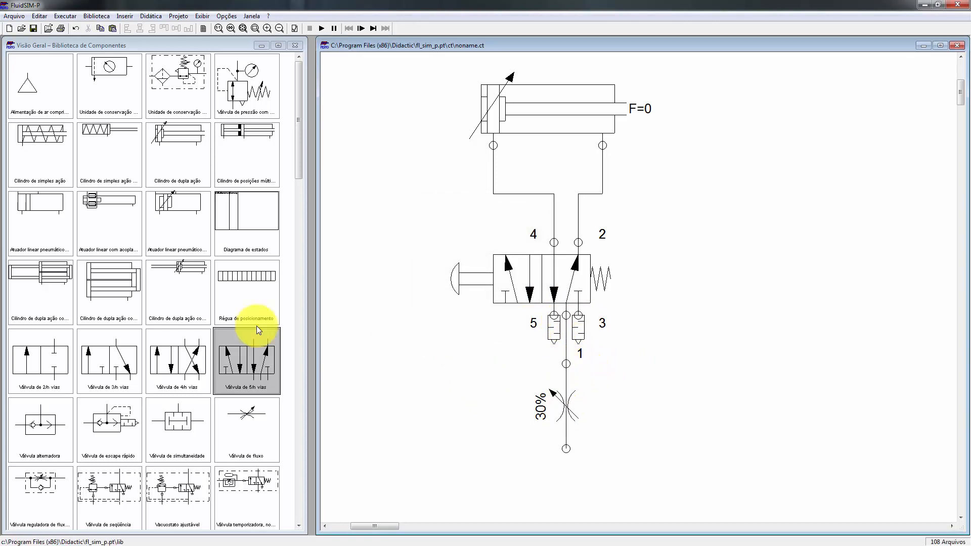
pyautogui.moveTo(36, 84); pyautogui.dragTo(569, 501)
pyautogui.moveTo(568, 464); pyautogui.dragTo(566, 449)
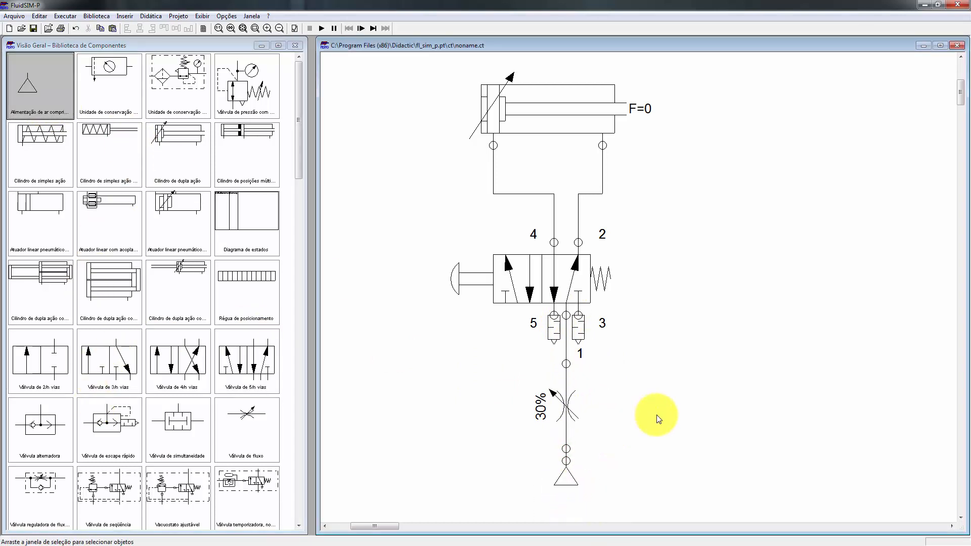
# Step: Start the simulation and operate the valve's mushroom push button to watch the cylinder's movement at 30% flow
pyautogui.click(322, 29)
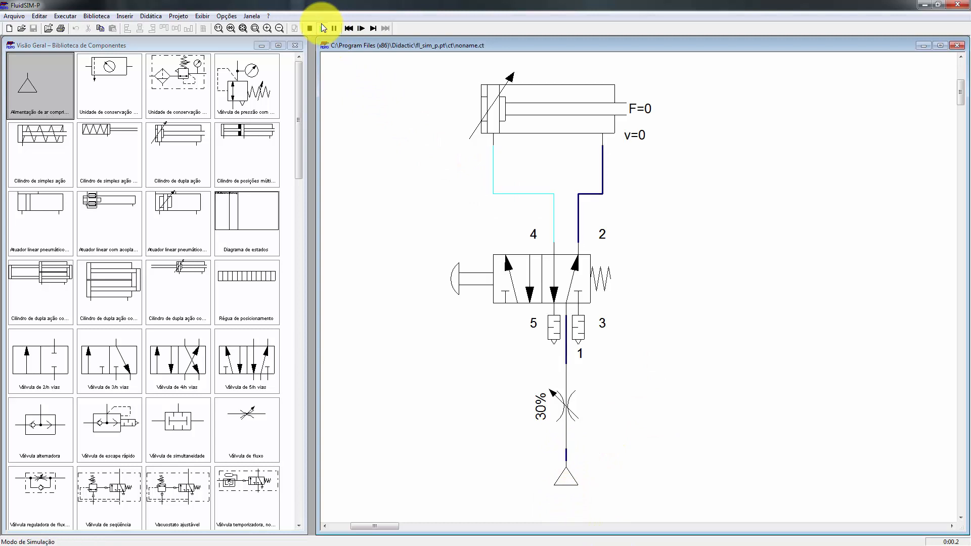
pyautogui.click(462, 279)
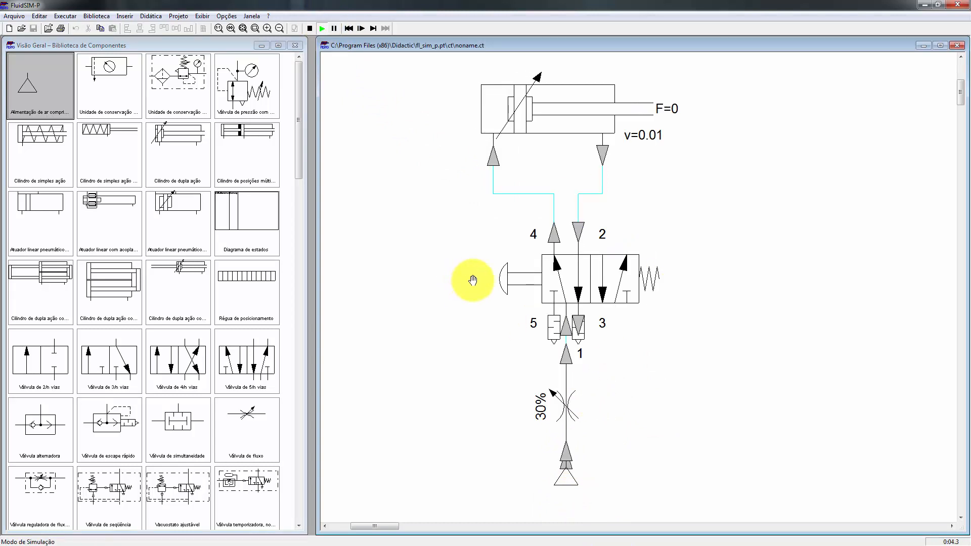
pyautogui.click(473, 281)
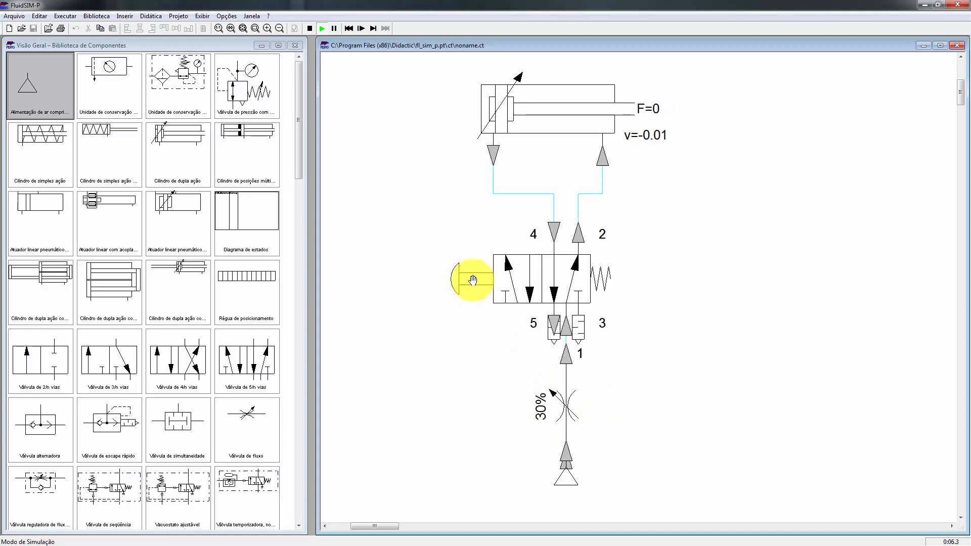
pyautogui.click(473, 279)
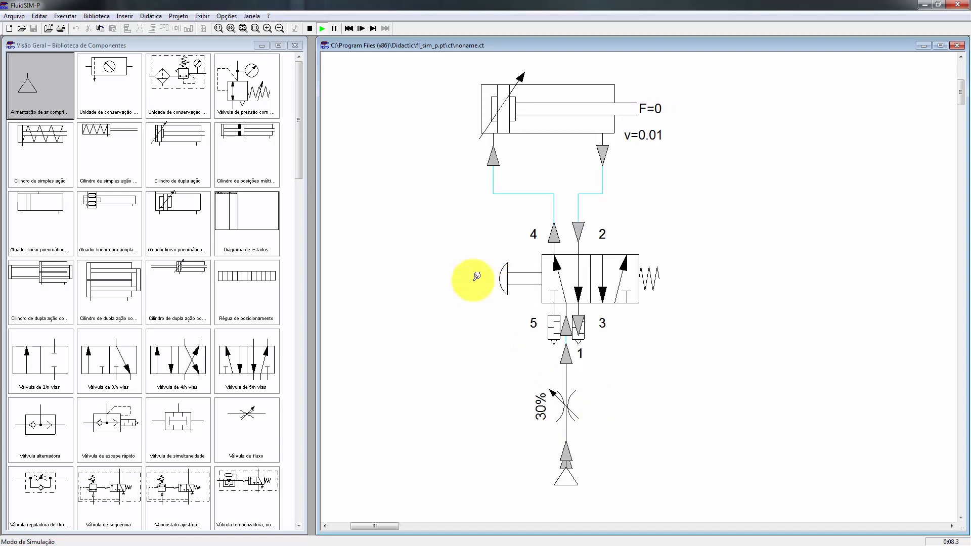
# Step: Set the flow valve's opening to 50% and operate the push button repeatedly to extend and retract the cylinder
pyautogui.click(561, 402)
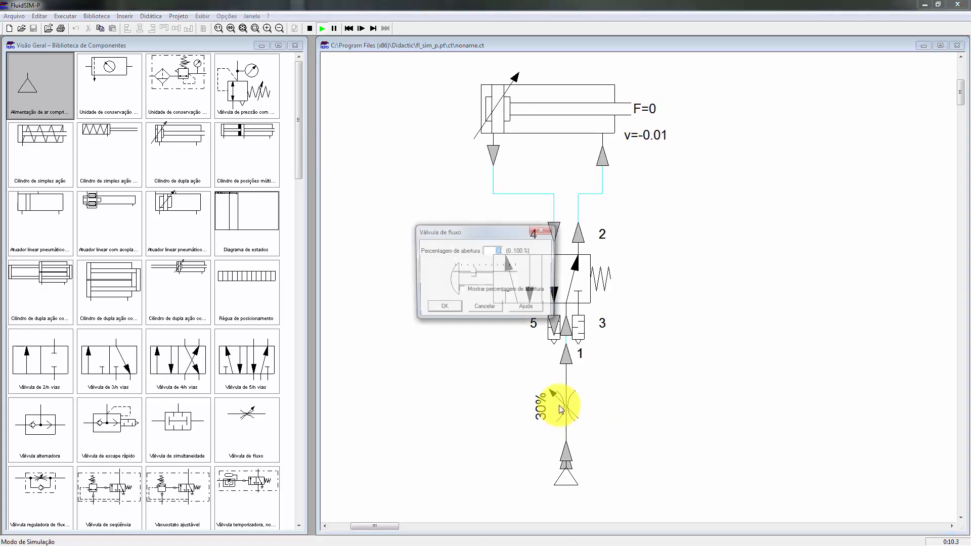
pyautogui.click(443, 305)
pyautogui.click(486, 280)
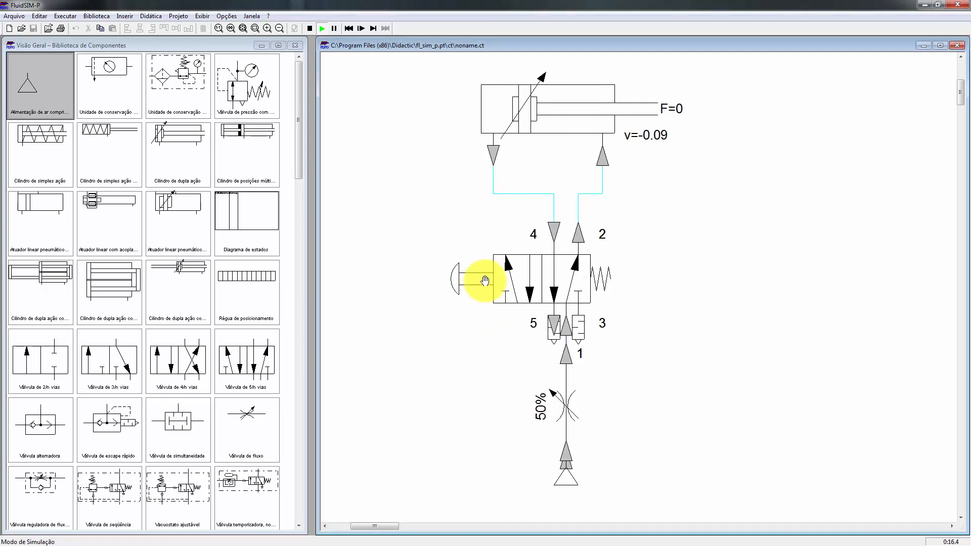
pyautogui.click(488, 277)
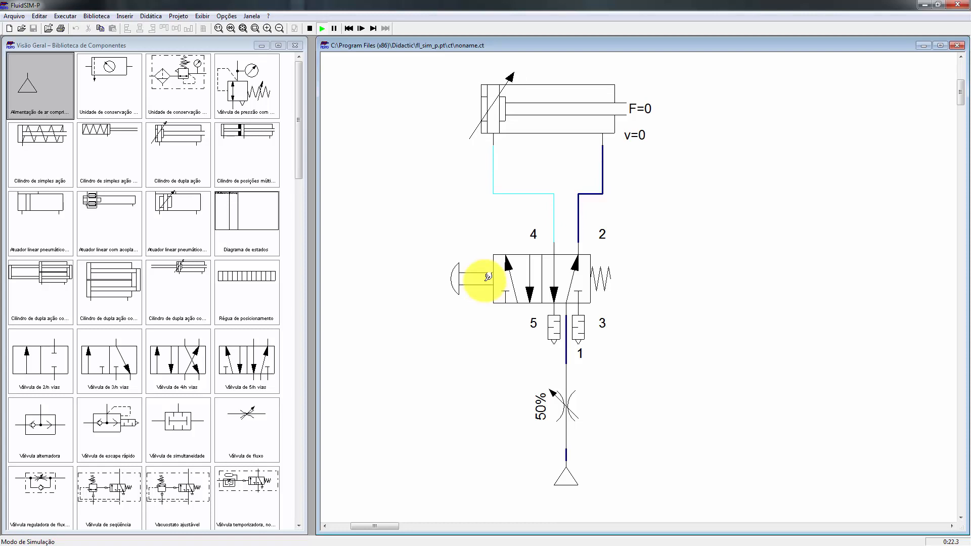
pyautogui.click(488, 276)
pyautogui.click(488, 277)
pyautogui.click(483, 274)
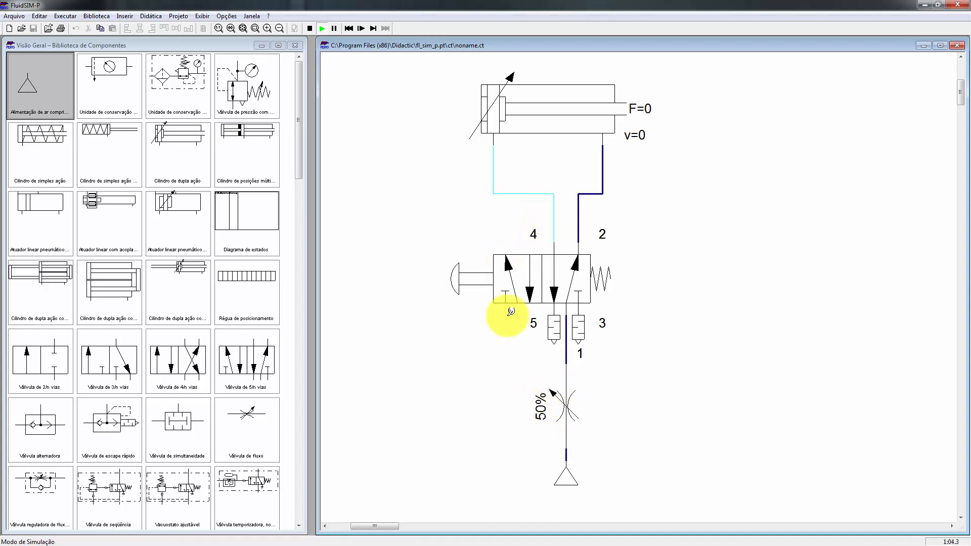
# Step: Set the flow valve's opening to 80% and test the cylinder with the push button before ending the simulation
pyautogui.click(567, 414)
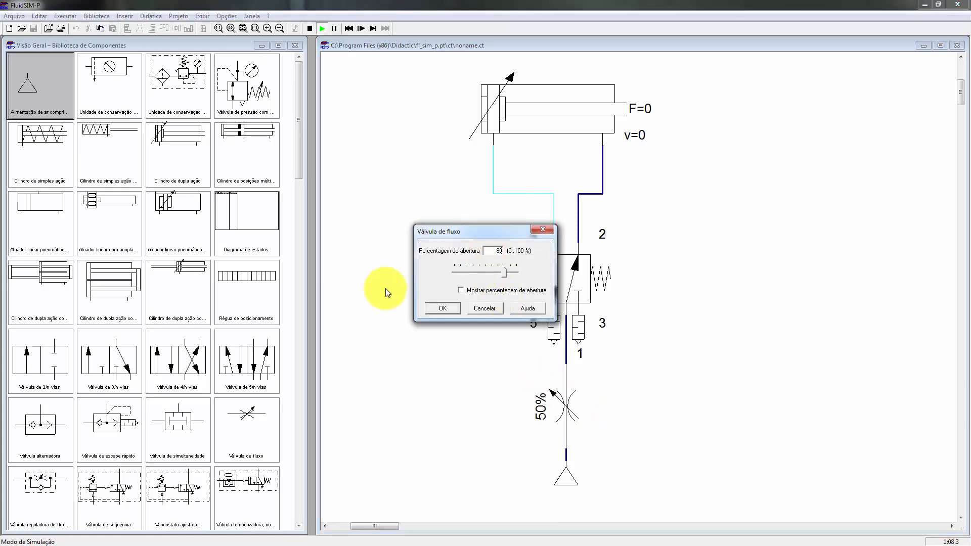
pyautogui.click(431, 307)
pyautogui.click(474, 280)
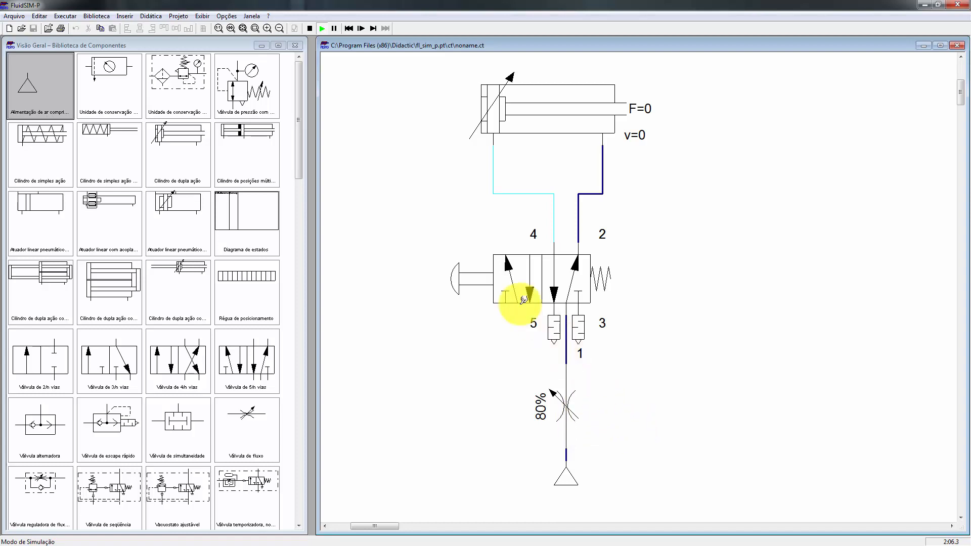
pyautogui.click(480, 278)
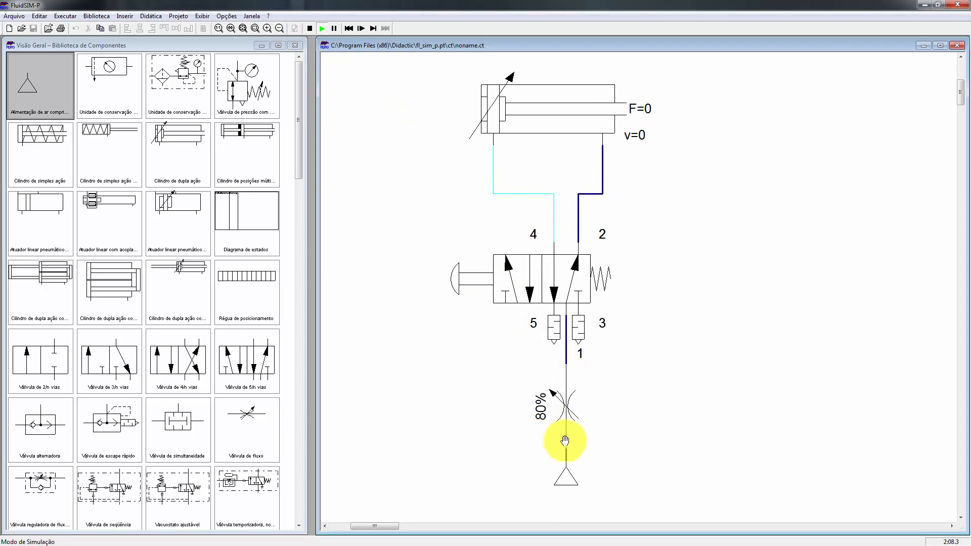
pyautogui.click(308, 28)
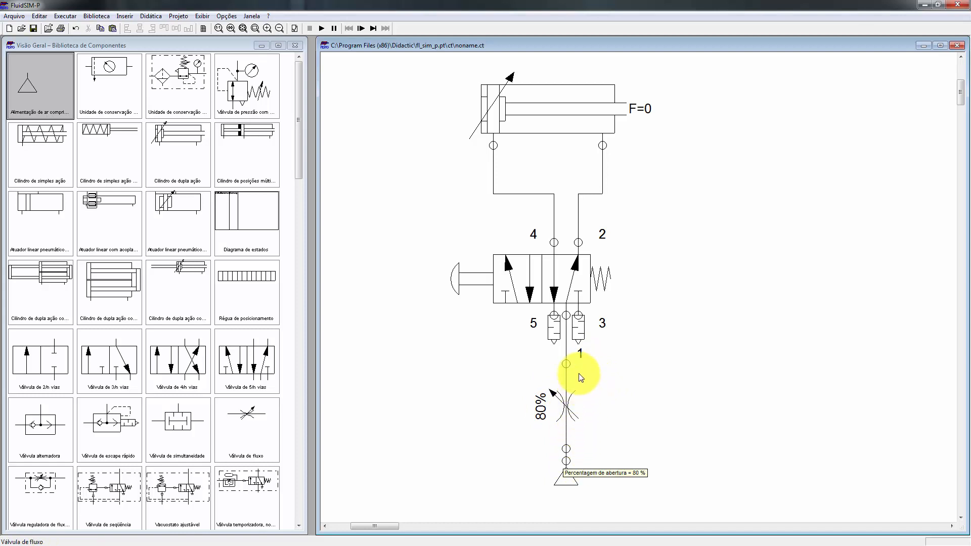
# Step: Delete the two lines between the cylinder and ports 4 and 2 of the directional valve
pyautogui.click(554, 208)
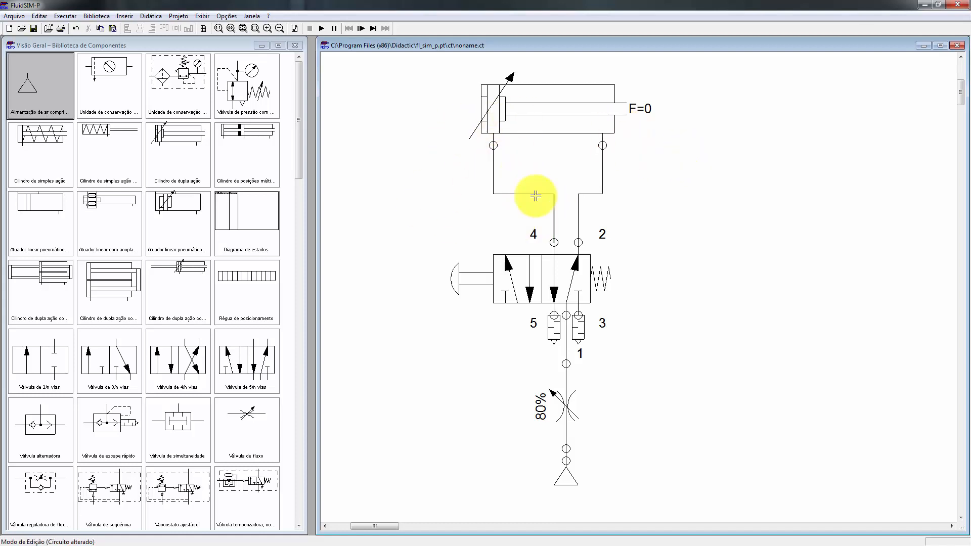
pyautogui.press('Delete')
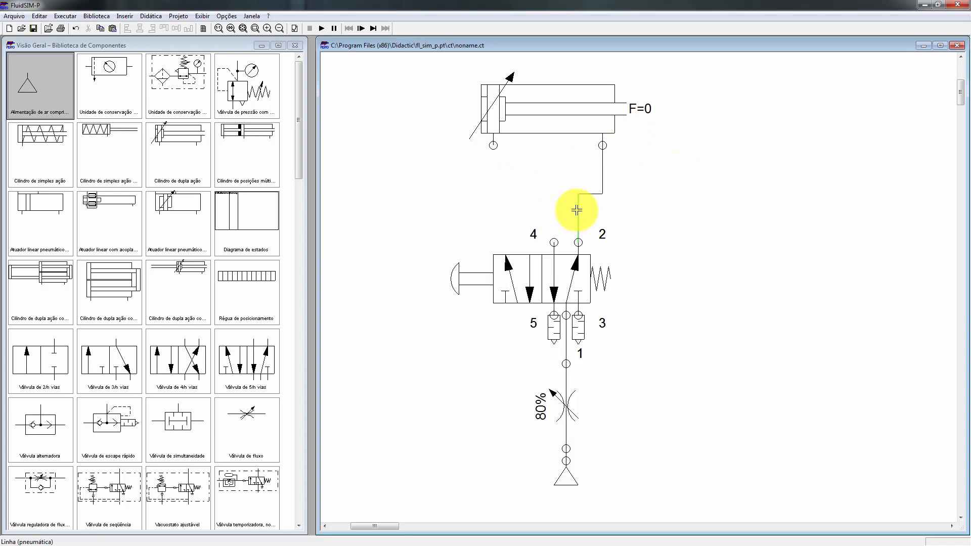
pyautogui.click(577, 210)
pyautogui.press('Delete')
# Step: Delete the flow valve and connect the compressed air supply directly to port 1 of the directional valve
pyautogui.click(565, 408)
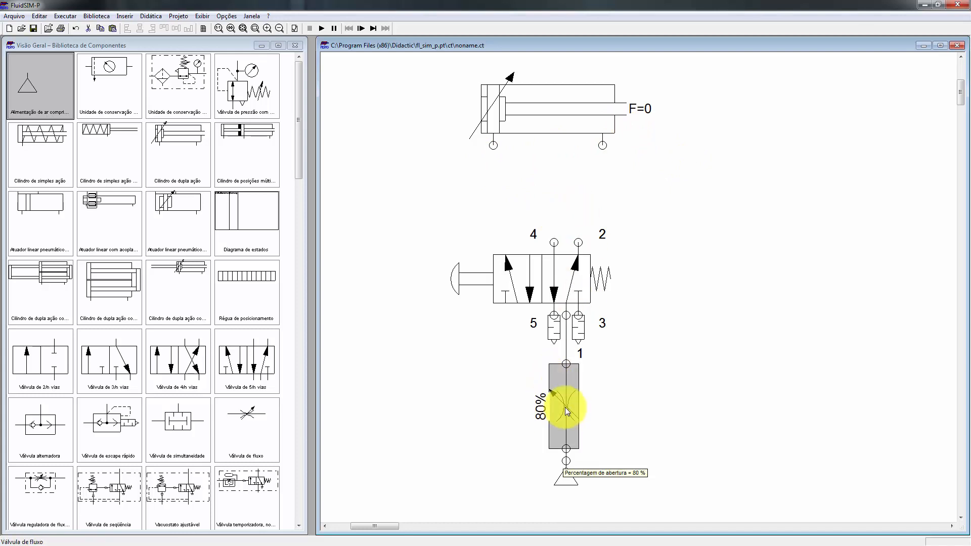
pyautogui.press('Delete')
pyautogui.click(566, 460)
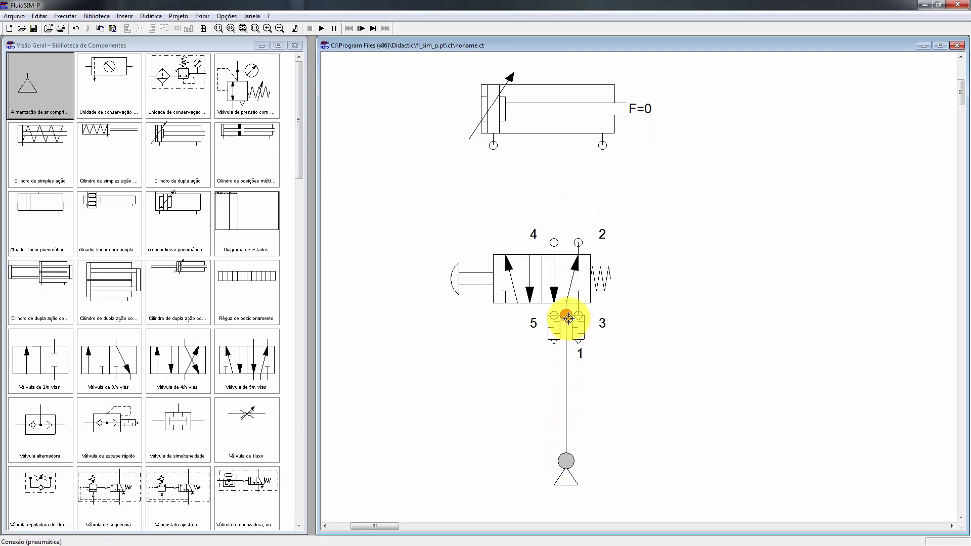
pyautogui.moveTo(568, 319); pyautogui.dragTo(567, 316)
# Step: Add a new flow valve, rotate it to vertical and place it below the cylinder's left port
pyautogui.moveTo(245, 427); pyautogui.dragTo(469, 201)
pyautogui.rightClick(464, 185)
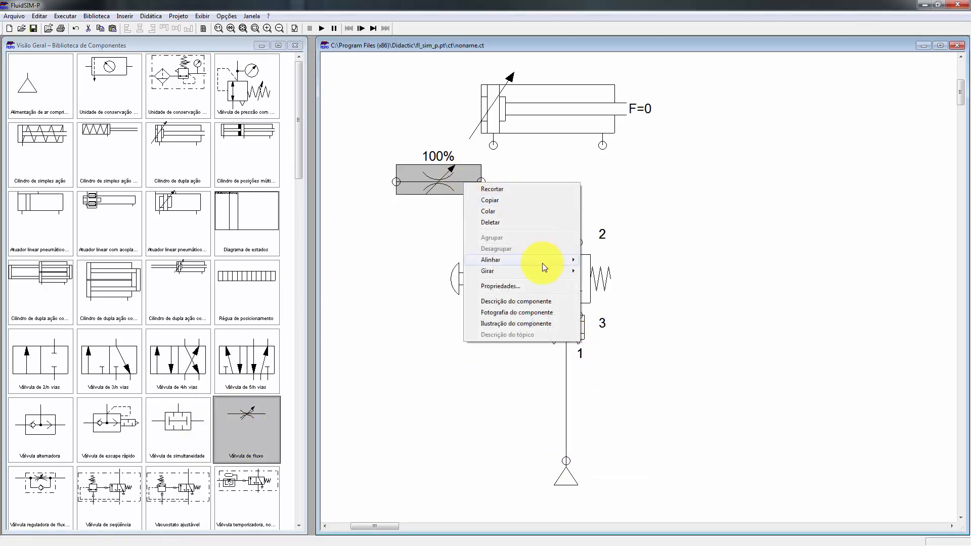
pyautogui.moveTo(548, 271)
pyautogui.click(591, 273)
pyautogui.moveTo(462, 184); pyautogui.dragTo(488, 196)
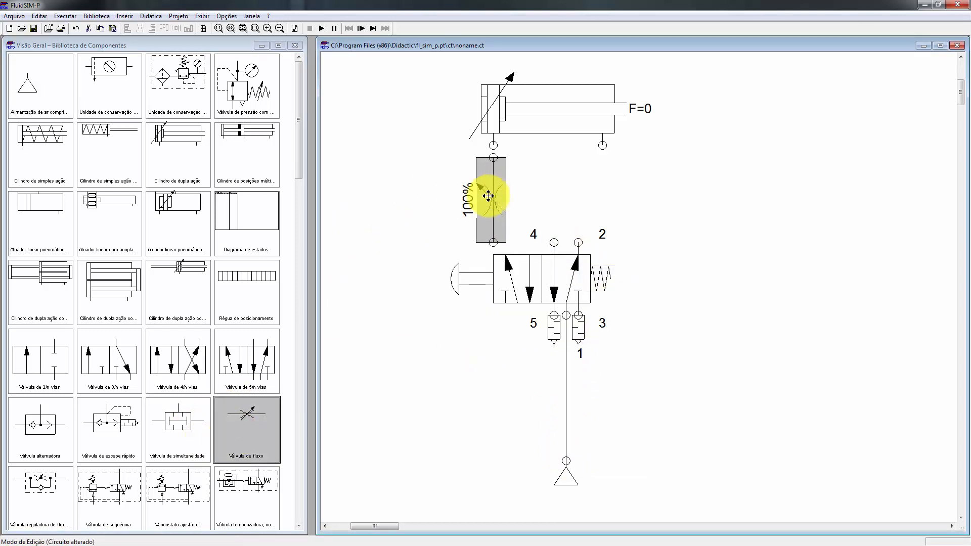
# Step: Move the cylinder higher and shift the new flow valve slightly up beneath its left port
pyautogui.moveTo(535, 101); pyautogui.dragTo(542, 61)
pyautogui.click(490, 180)
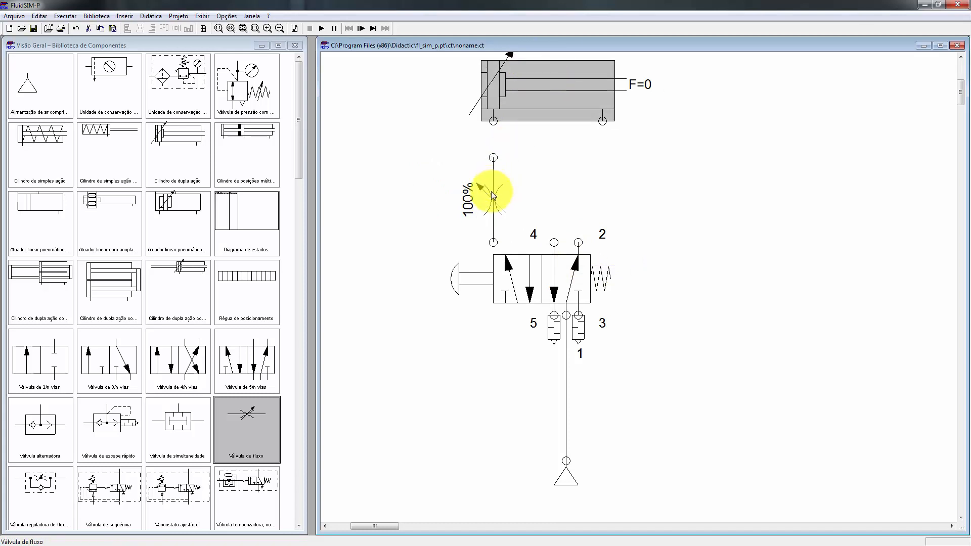
pyautogui.moveTo(492, 170); pyautogui.dragTo(492, 168)
# Step: Duplicate the flow valve and place the copy vertically below the cylinder's right port
pyautogui.hotkey('ctrl', 'c')
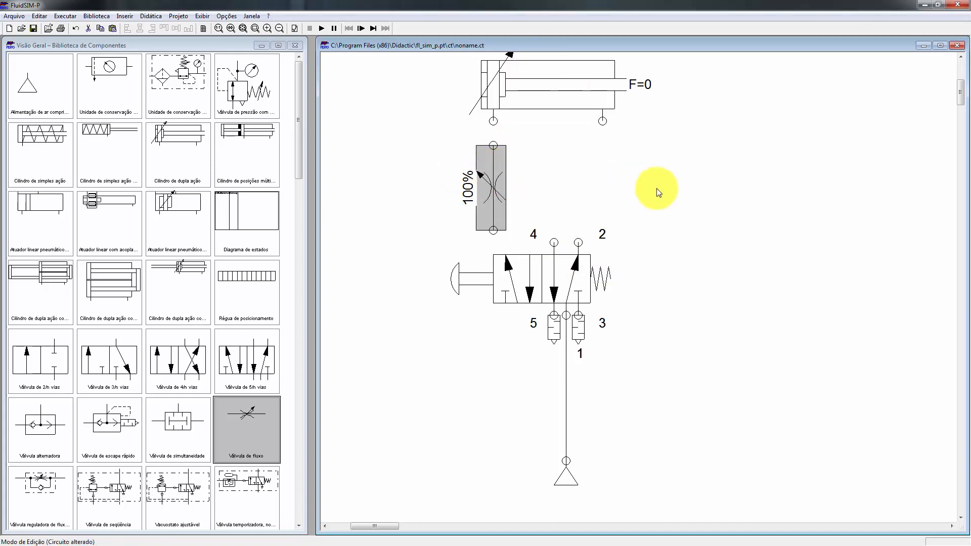
pyautogui.hotkey('ctrl', 'v')
pyautogui.moveTo(673, 314); pyautogui.dragTo(595, 189)
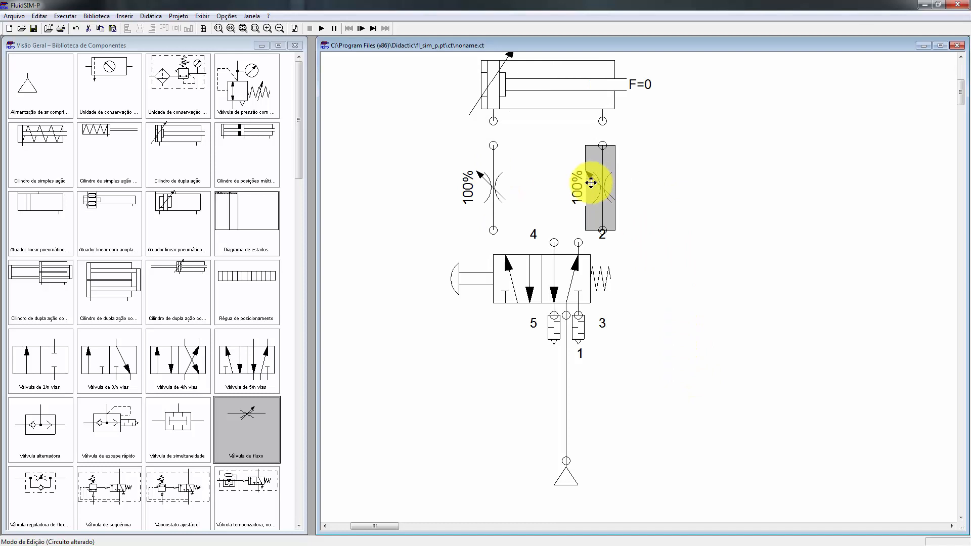
# Step: Lower the directional valve and connect the two flow valves between the cylinder's ports and valve ports 4 and 2
pyautogui.moveTo(602, 145); pyautogui.dragTo(607, 123)
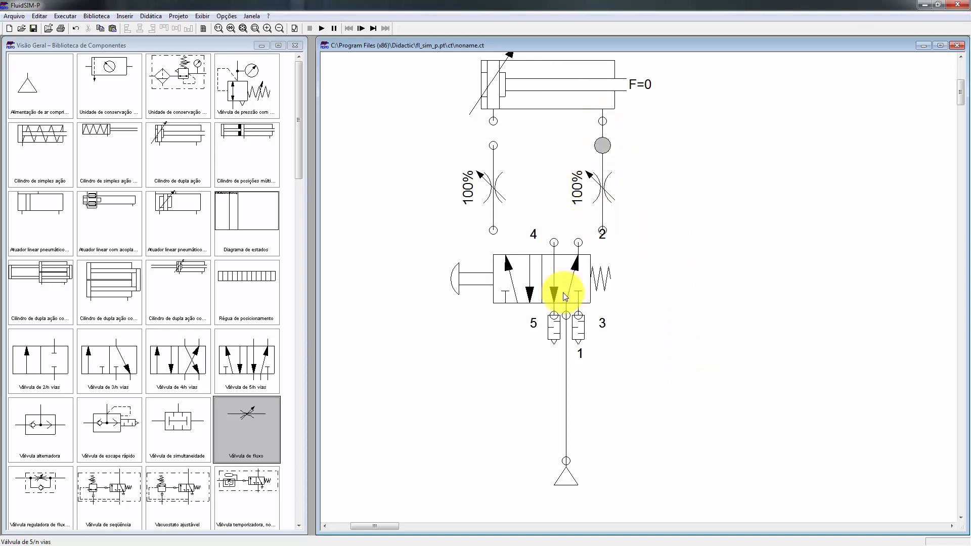
pyautogui.moveTo(561, 292); pyautogui.dragTo(553, 328)
pyautogui.moveTo(604, 230)
pyautogui.mouseDown()
pyautogui.moveTo(575, 265)
pyautogui.moveTo(578, 279)
pyautogui.mouseUp()
pyautogui.moveTo(493, 231); pyautogui.dragTo(554, 278)
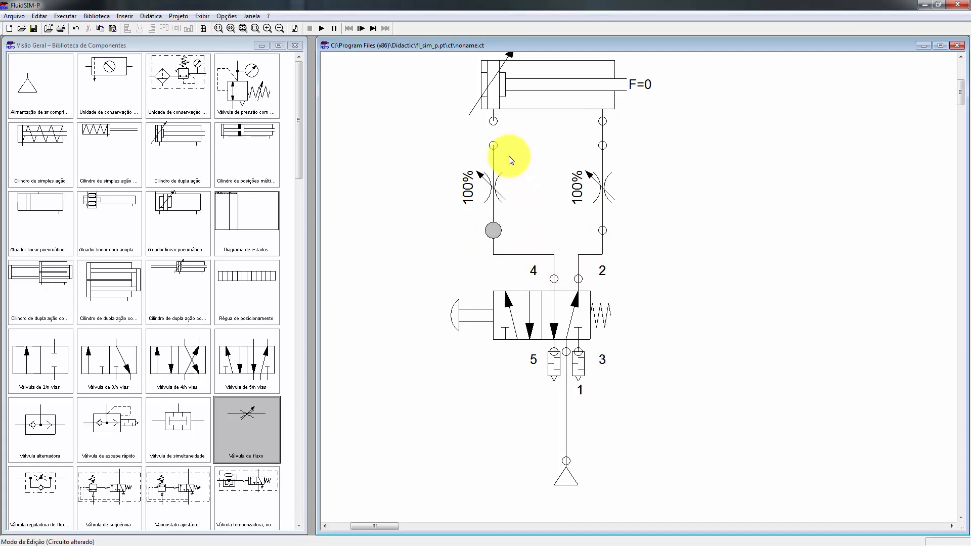
pyautogui.moveTo(494, 145); pyautogui.dragTo(493, 121)
pyautogui.click(661, 191)
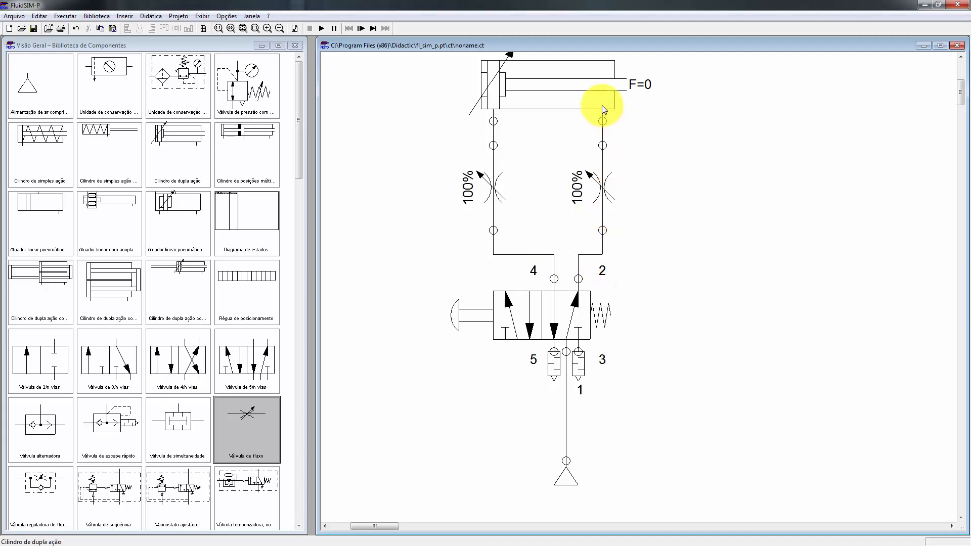
# Step: Set the opening percentage of the flow valve on the cylinder's left line to 40%
pyautogui.moveTo(603, 109)
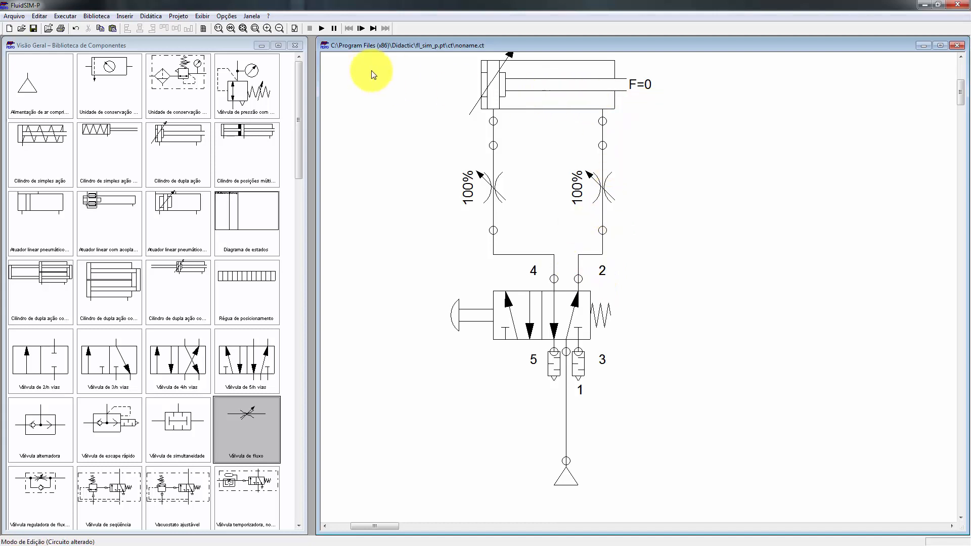
pyautogui.doubleClick(496, 190)
pyautogui.write('40')
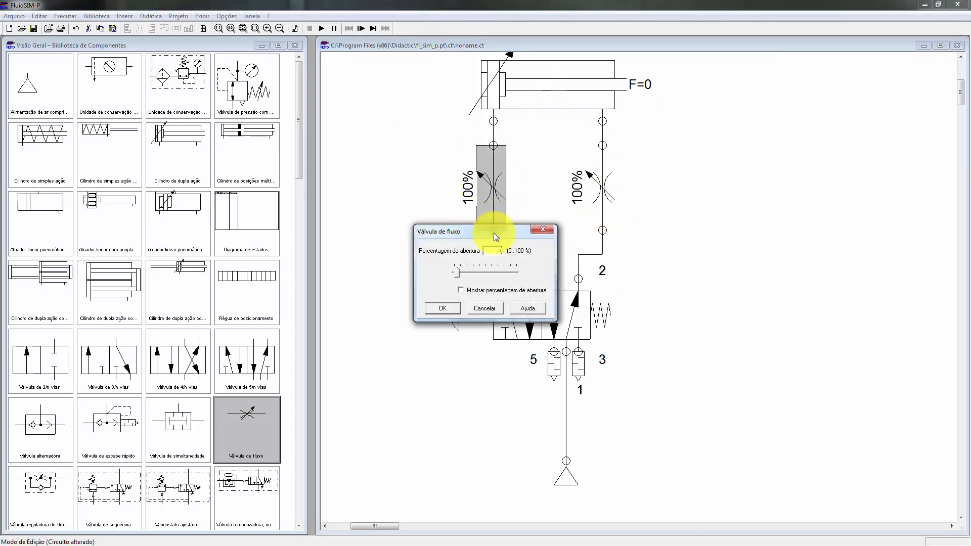
pyautogui.click(450, 311)
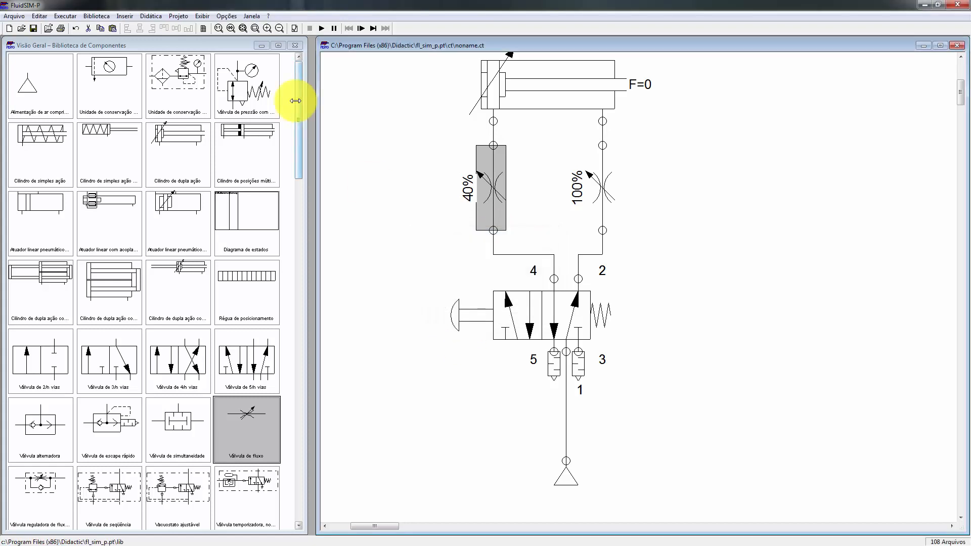
# Step: Simulate the circuit, actuate the push-button valve to extend and retract the cylinder, and stop the simulation
pyautogui.click(322, 28)
pyautogui.moveTo(477, 303); pyautogui.dragTo(484, 303)
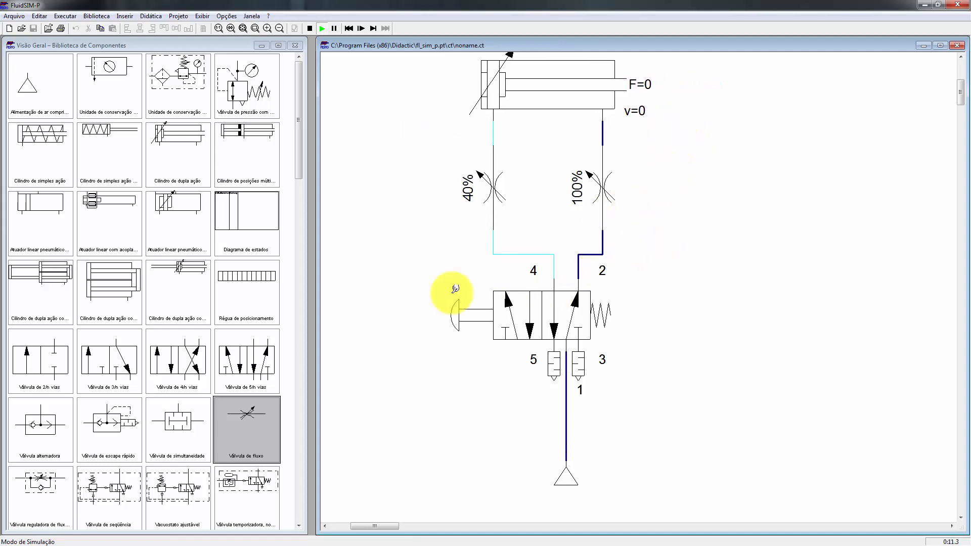
pyautogui.moveTo(468, 311); pyautogui.dragTo(523, 266)
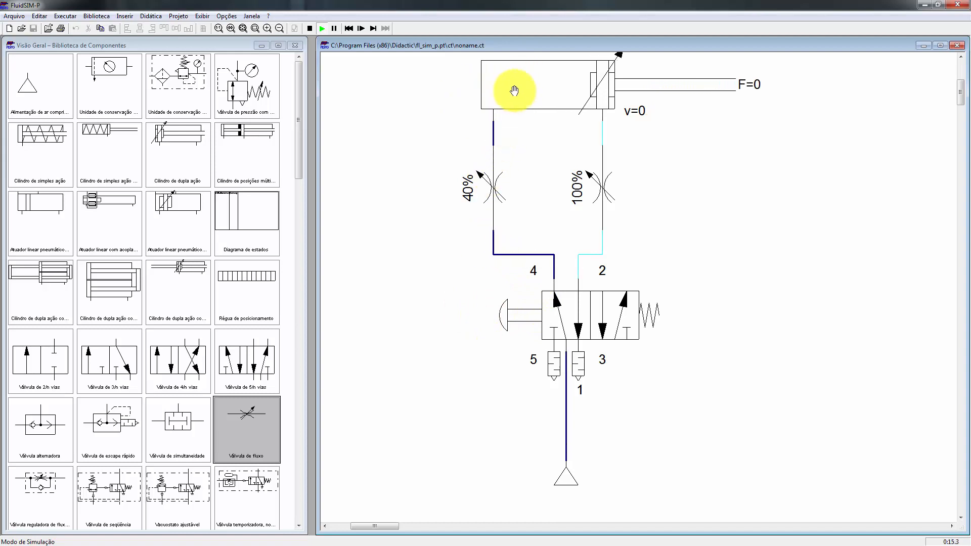
pyautogui.moveTo(514, 90); pyautogui.dragTo(516, 246)
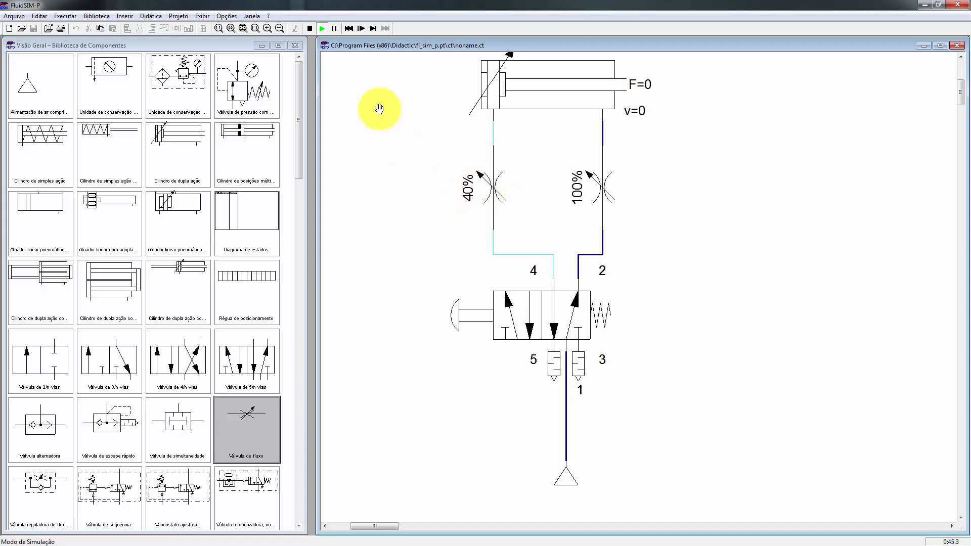
pyautogui.click(310, 28)
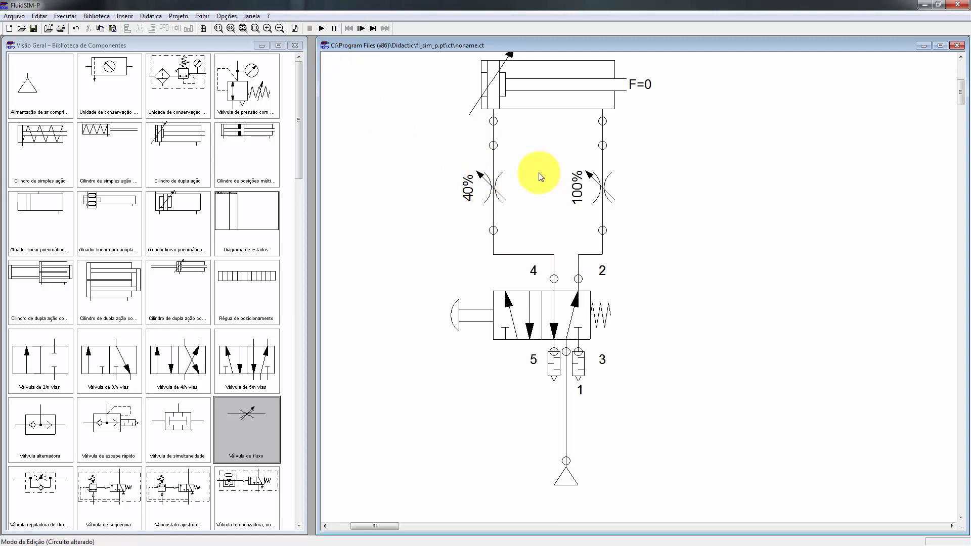
pyautogui.click(501, 175)
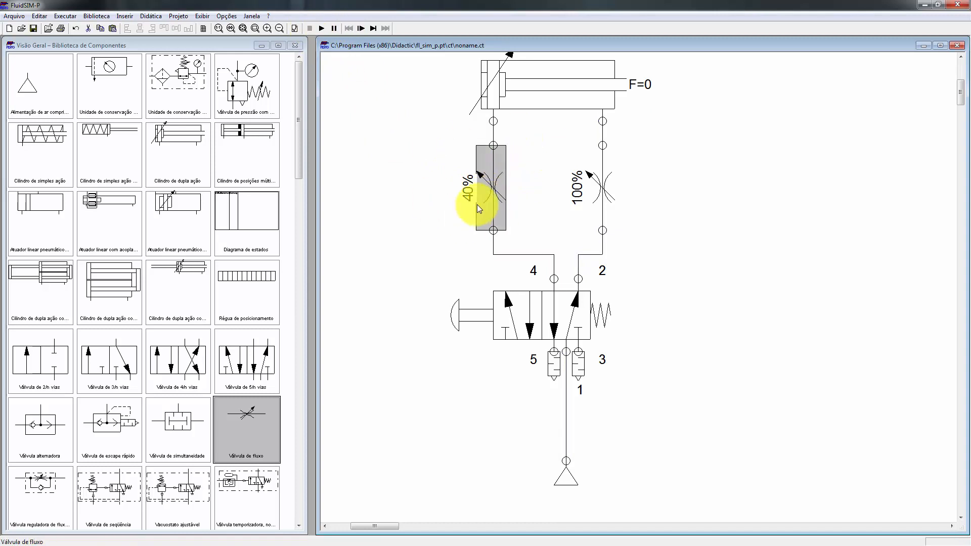
pyautogui.moveTo(479, 208)
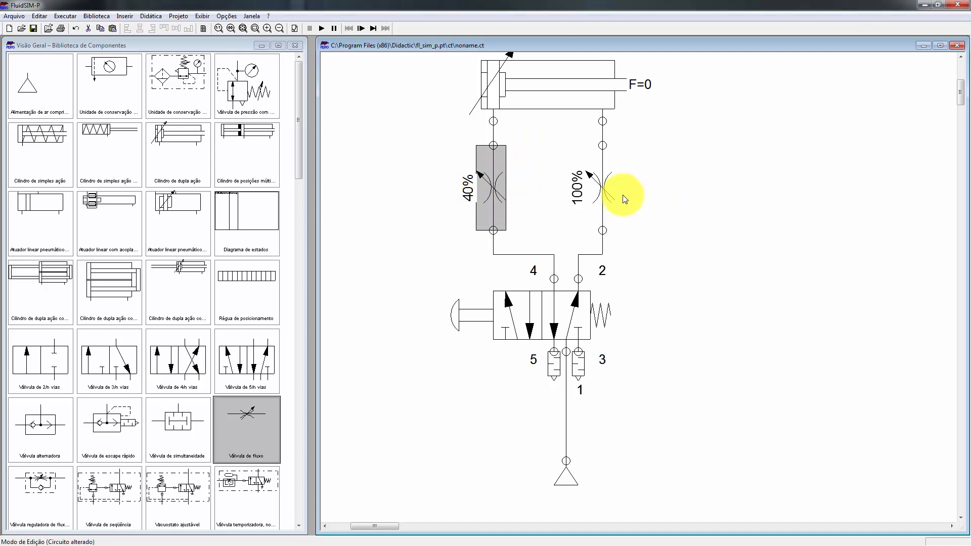
pyautogui.click(607, 191)
pyautogui.moveTo(607, 191)
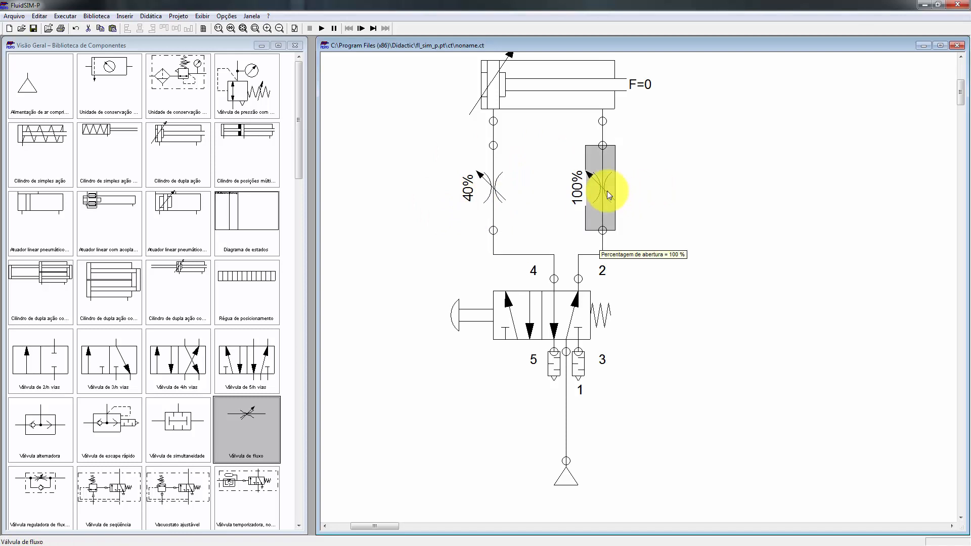
pyautogui.click(438, 215)
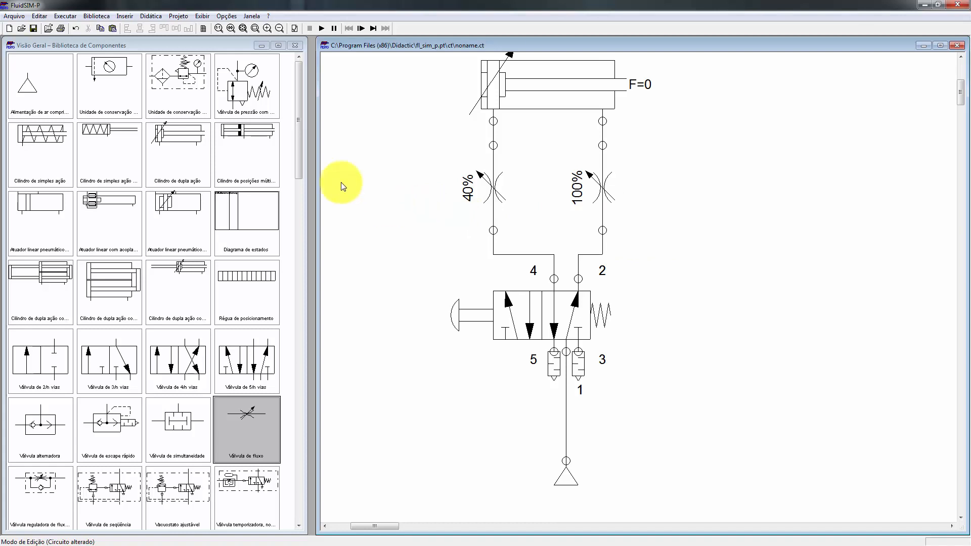
pyautogui.click(482, 191)
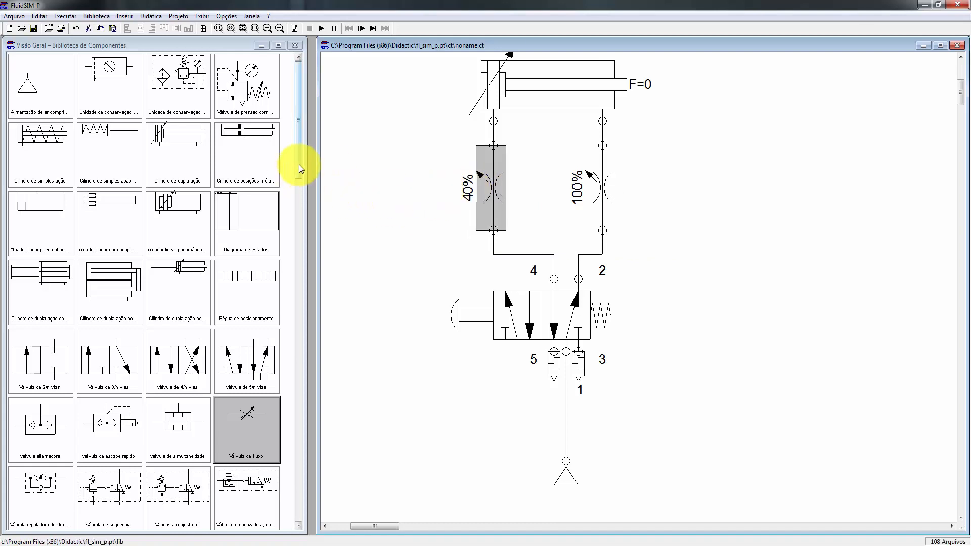
# Step: Browse the component library for a check valve and examine the Válvula de retenção pilotada
pyautogui.moveTo(299, 165); pyautogui.dragTo(298, 200)
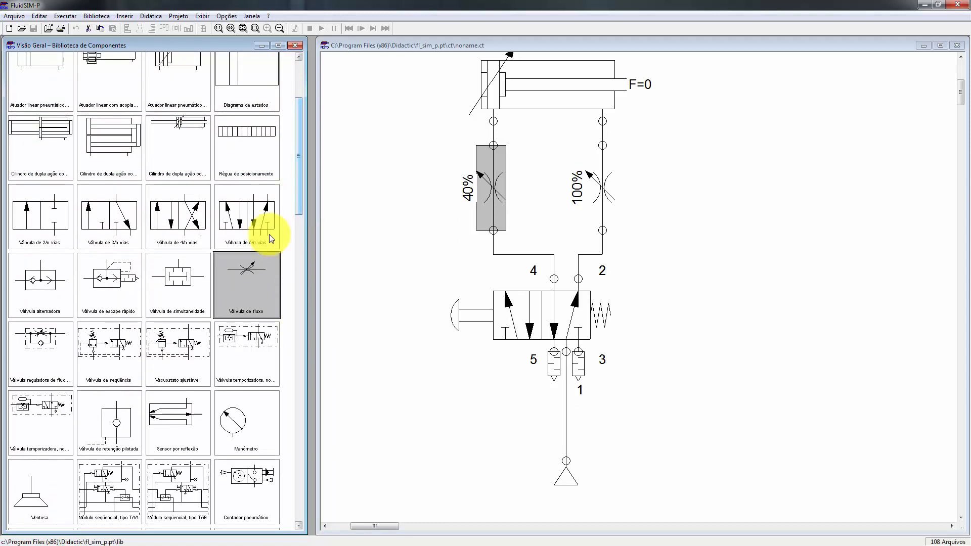
pyautogui.click(107, 426)
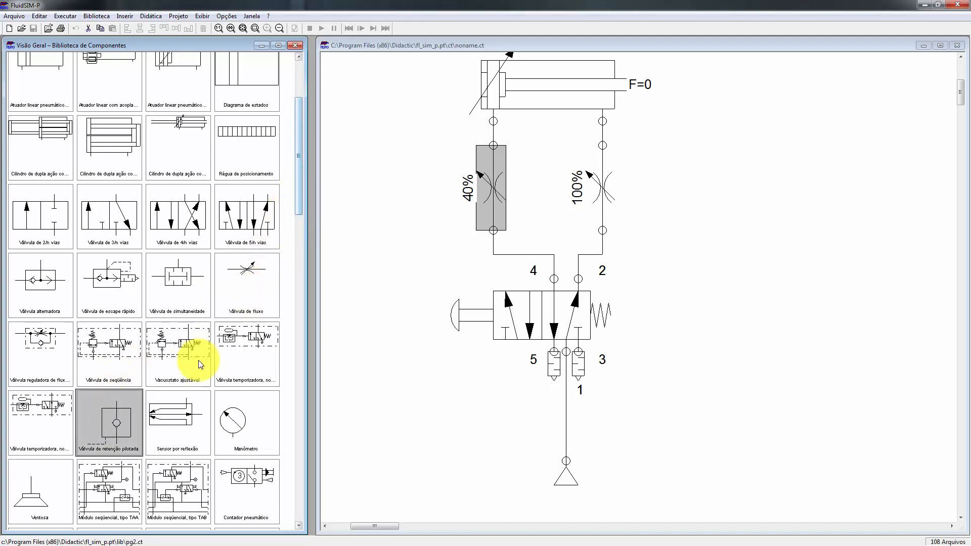
pyautogui.moveTo(296, 148); pyautogui.dragTo(296, 112)
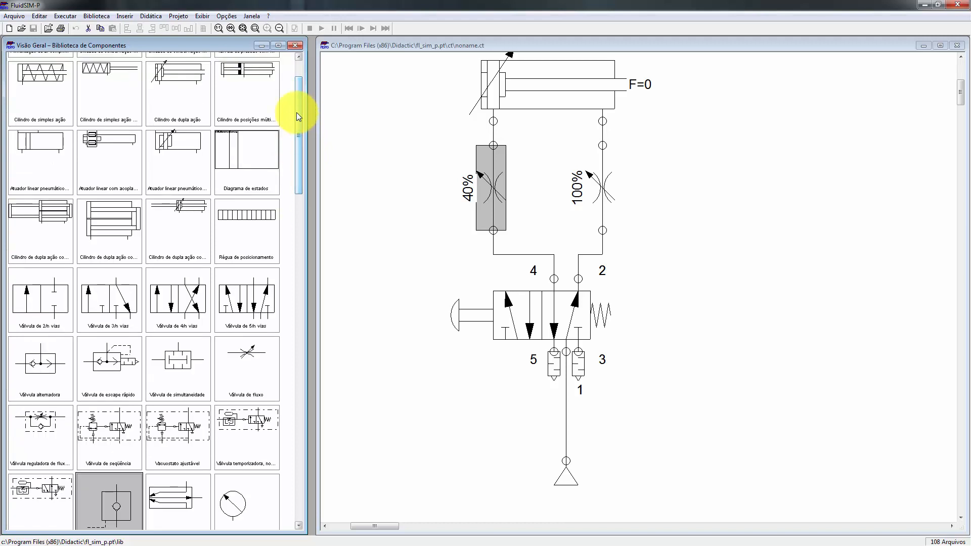
pyautogui.click(125, 17)
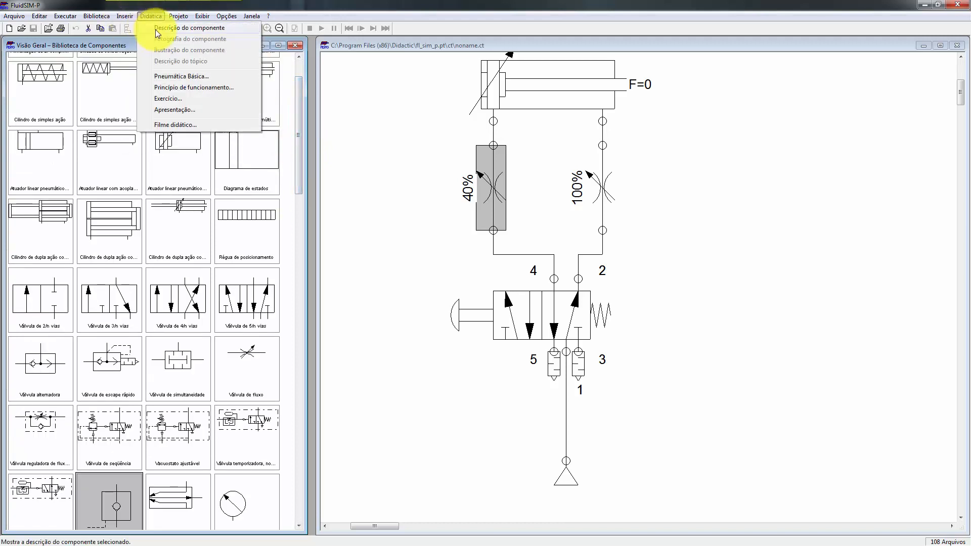
pyautogui.click(386, 159)
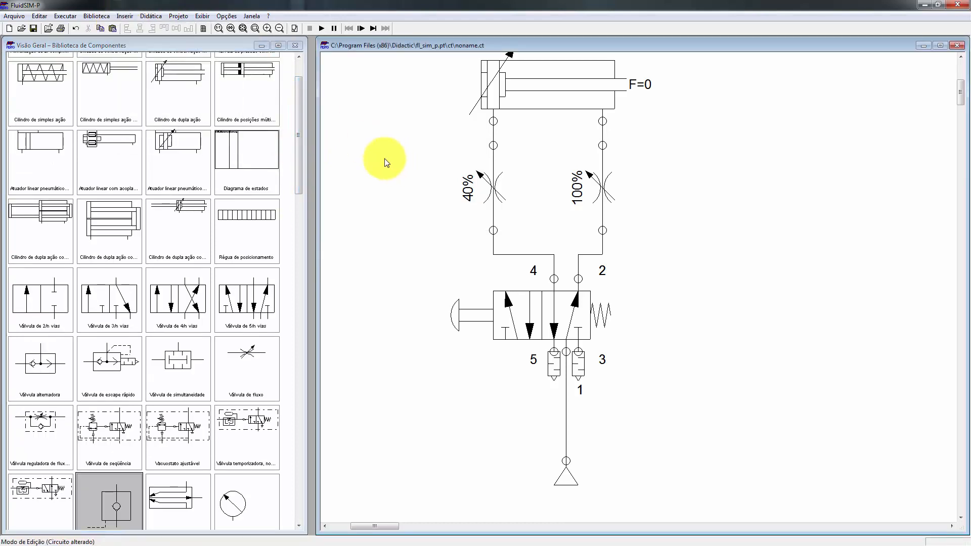
# Step: Start a component search from the circuit and look for components matching "rete"
pyautogui.click(125, 16)
pyautogui.moveTo(183, 54)
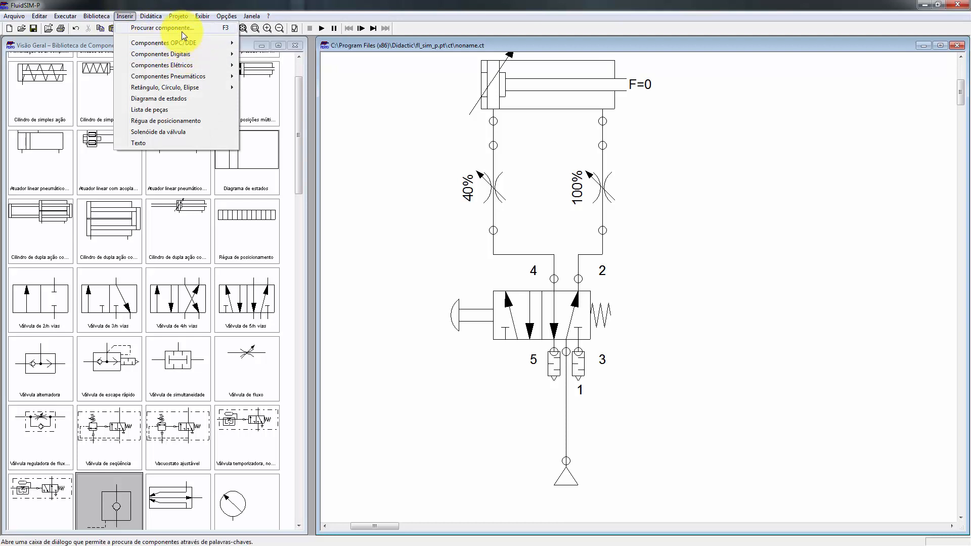
pyautogui.click(182, 31)
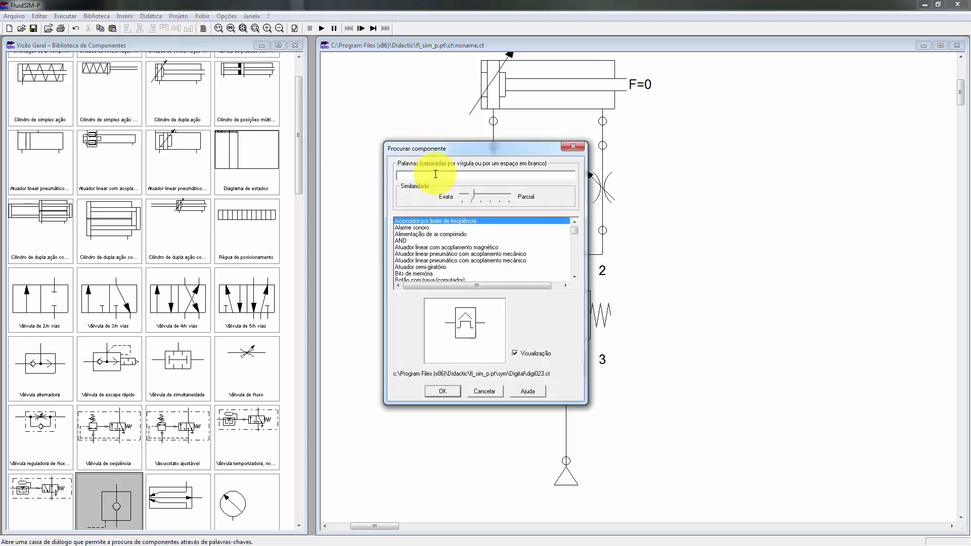
pyautogui.write('re')
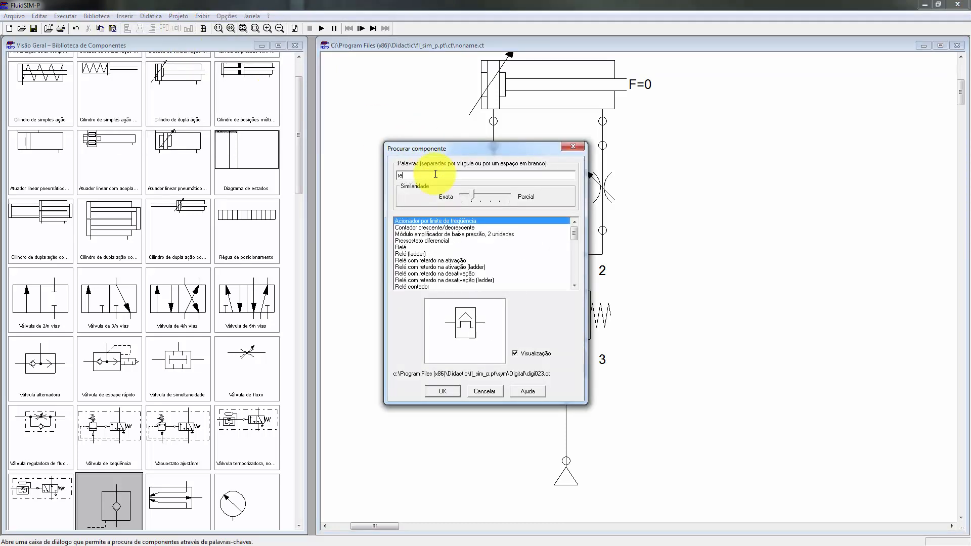
pyautogui.write('te')
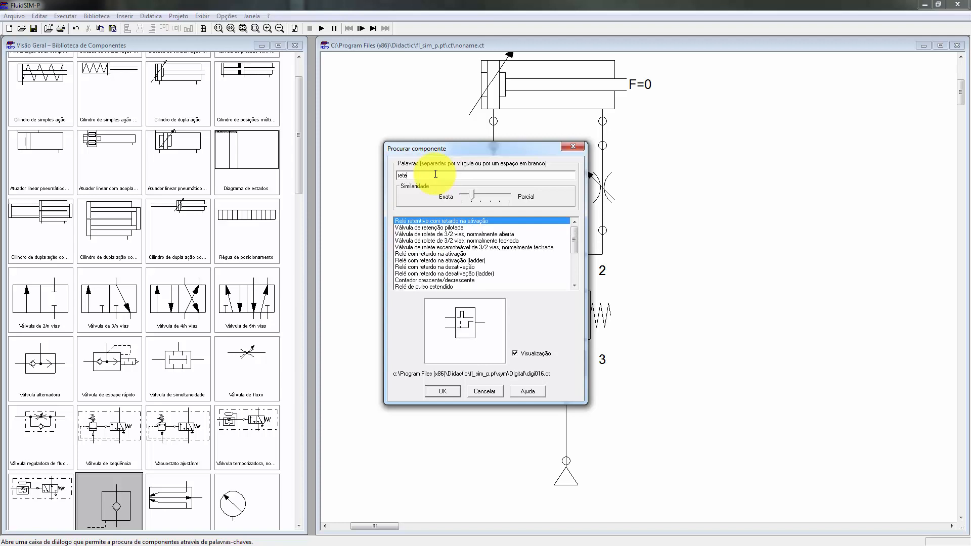
# Step: Insert the Válvula de retenção pilotada from the search results and place it beside the 40% flow valve, on its left
pyautogui.click(434, 228)
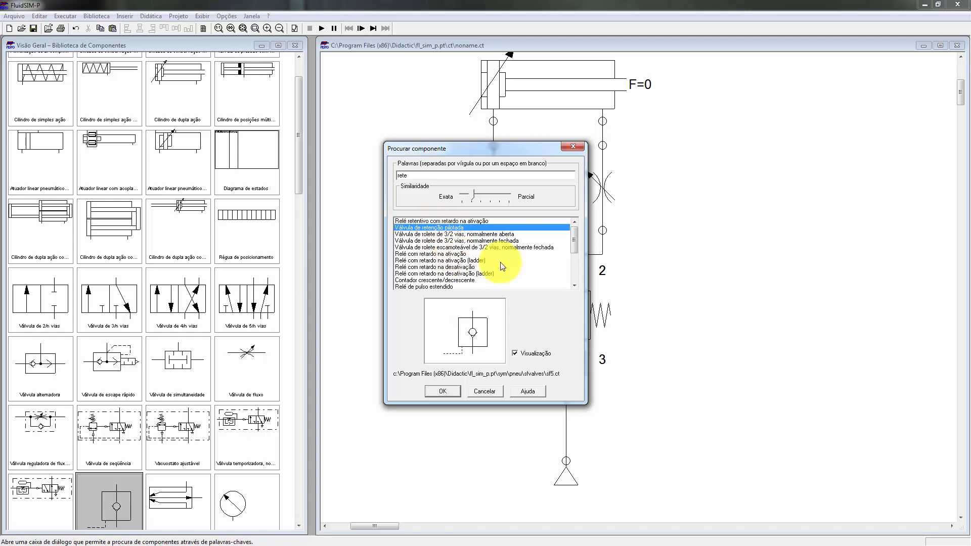
pyautogui.moveTo(574, 253)
pyautogui.mouseDown()
pyautogui.moveTo(574, 281)
pyautogui.moveTo(572, 238)
pyautogui.mouseUp()
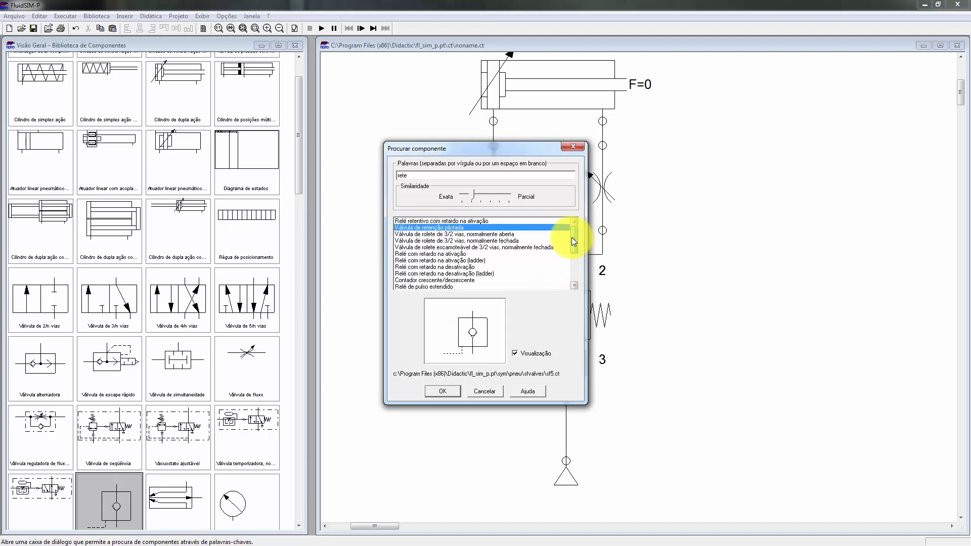
pyautogui.click(453, 235)
pyautogui.click(455, 241)
pyautogui.click(458, 248)
pyautogui.click(461, 260)
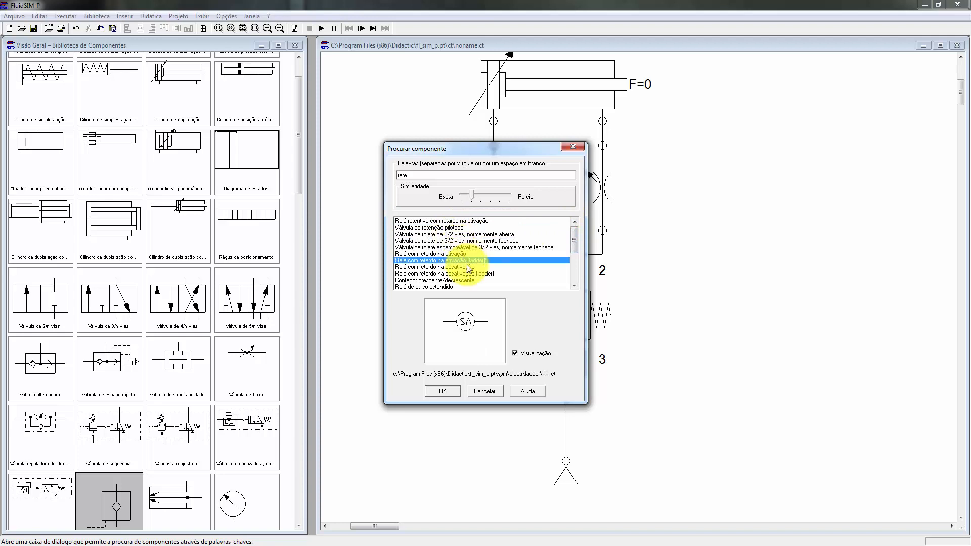
pyautogui.click(457, 228)
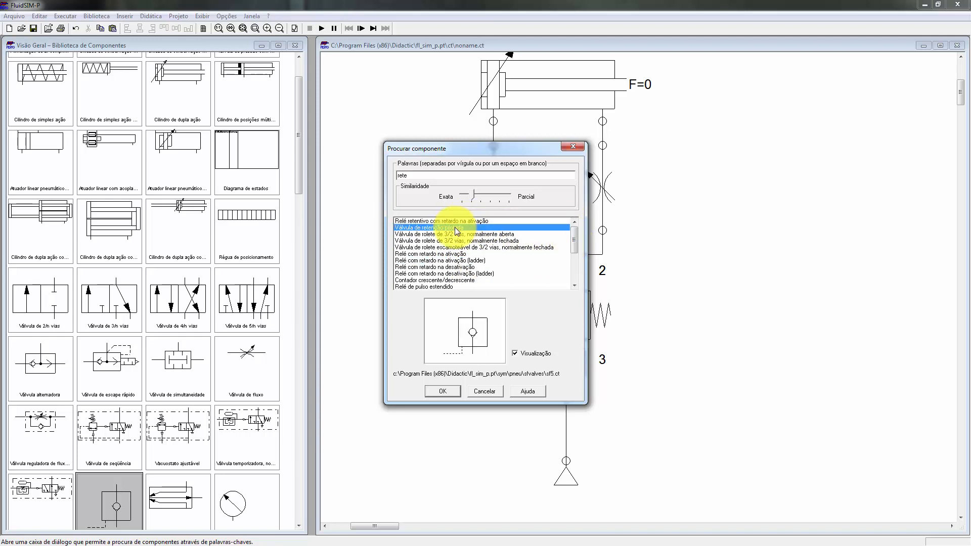
pyautogui.click(454, 390)
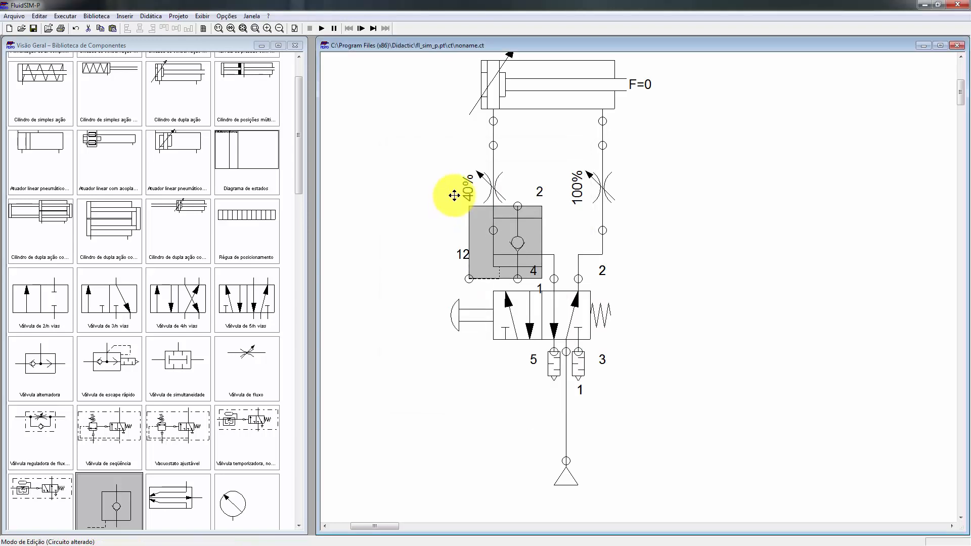
pyautogui.moveTo(455, 196); pyautogui.dragTo(350, 144)
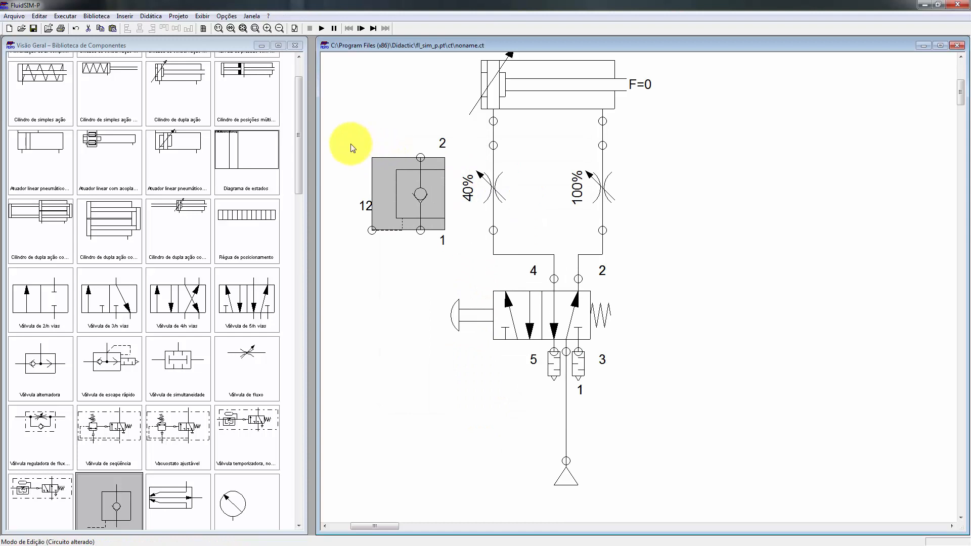
pyautogui.click(442, 245)
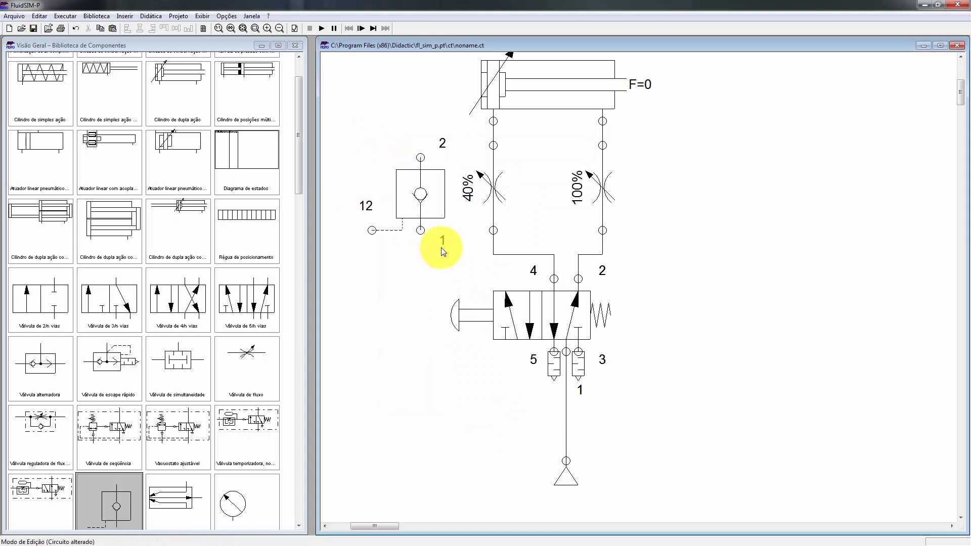
# Step: Rotate the pilot-operated check valve by 180° in two 90° turns, so that port 1 points up and port 2 down
pyautogui.rightClick(418, 196)
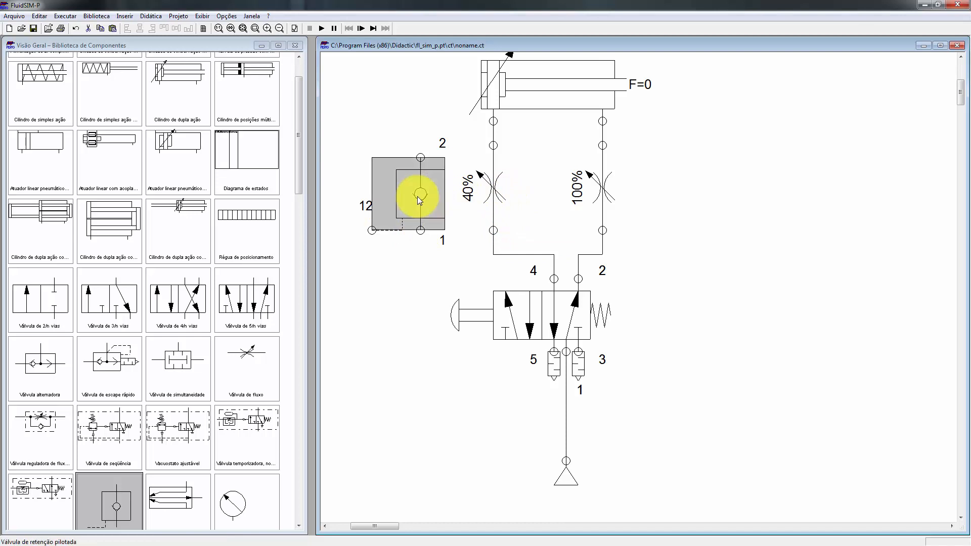
pyautogui.click(535, 287)
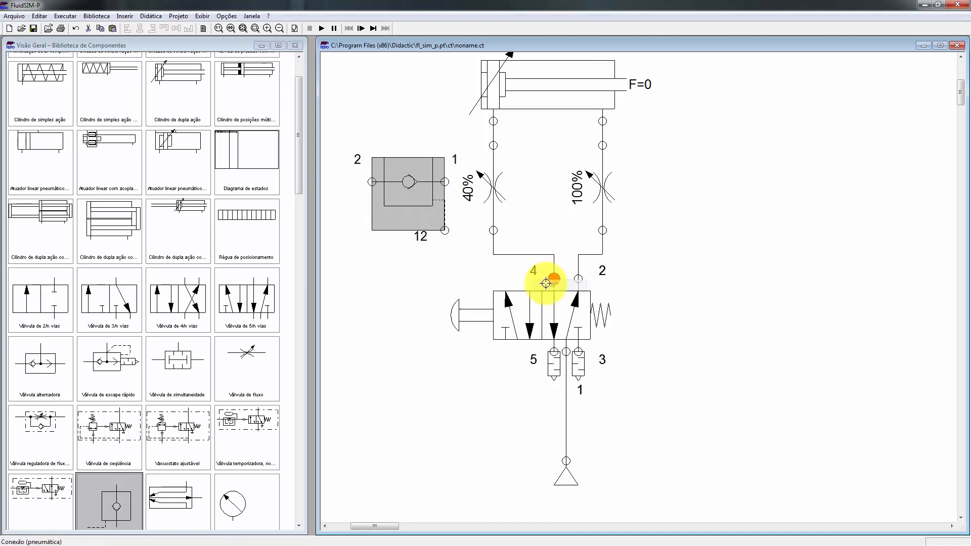
pyautogui.rightClick(414, 183)
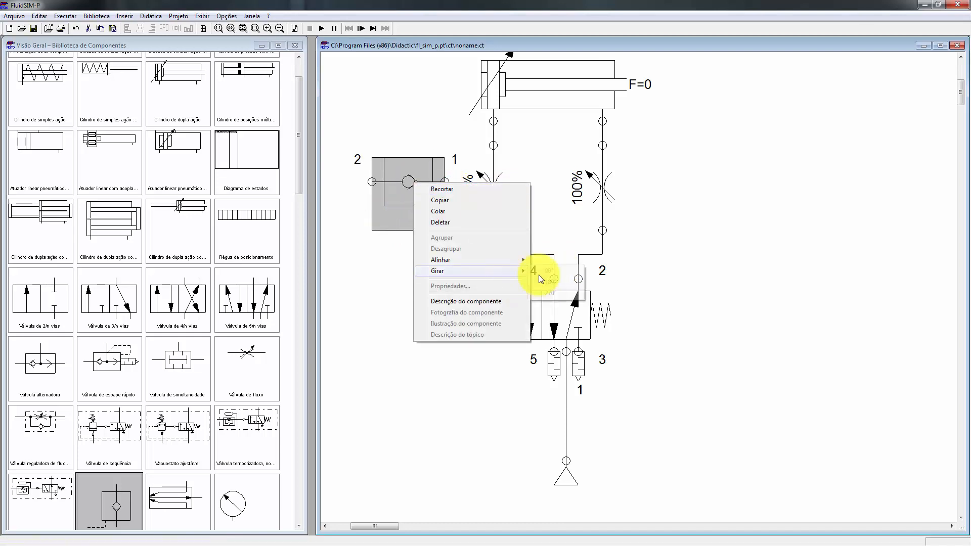
pyautogui.click(556, 274)
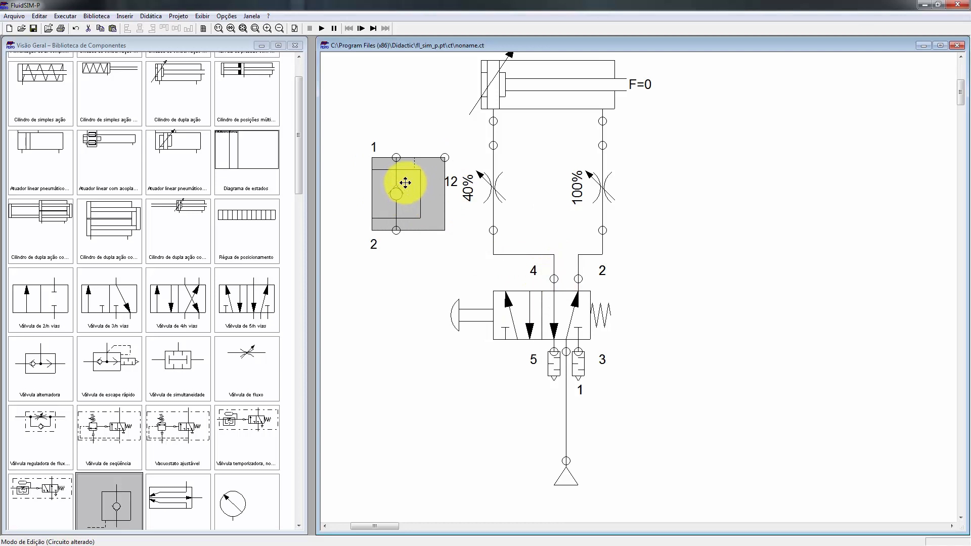
pyautogui.click(440, 256)
# Step: Connect the check valve's port 2 to the lower end of the 40% flow valve and move the cylinder slightly up
pyautogui.moveTo(396, 231); pyautogui.dragTo(494, 231)
pyautogui.moveTo(396, 158); pyautogui.dragTo(493, 135)
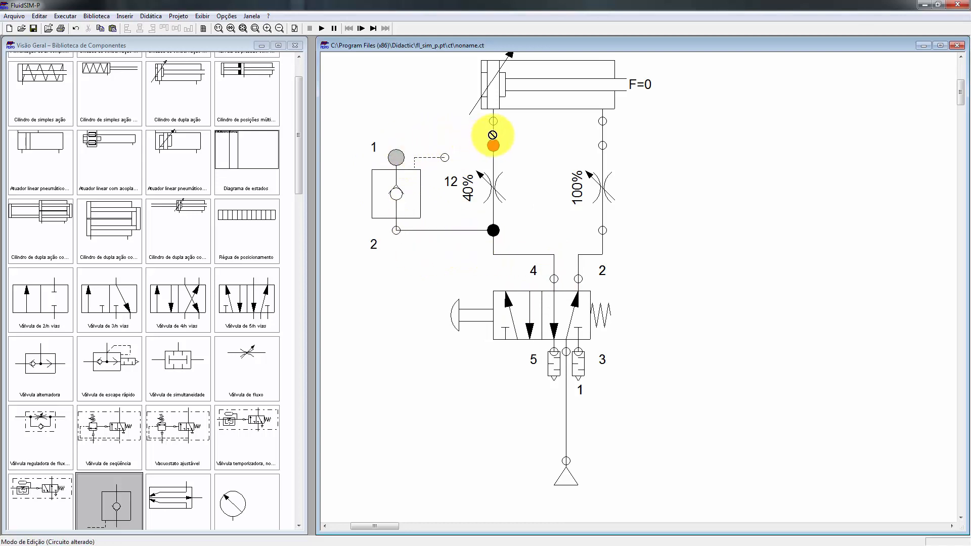
pyautogui.moveTo(551, 81); pyautogui.dragTo(547, 58)
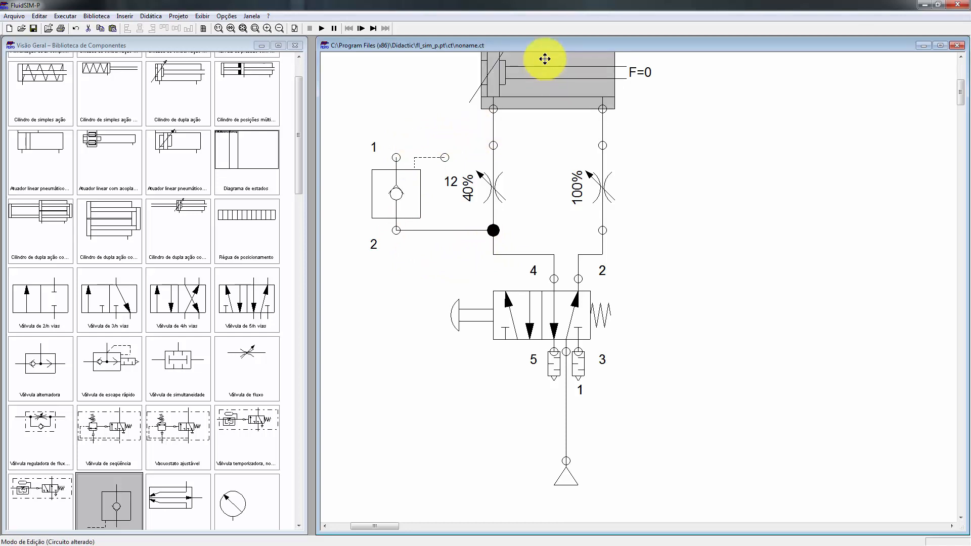
pyautogui.click(427, 124)
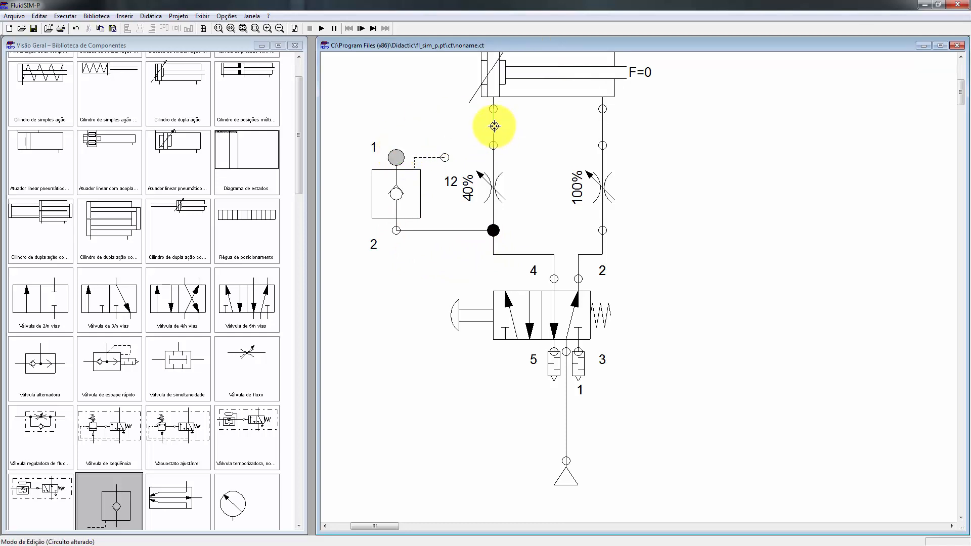
# Step: Connect the check valve's port 1 to the line above the 40% flow valve and simulate the cylinder's advance and return
pyautogui.moveTo(495, 126); pyautogui.dragTo(493, 121)
pyautogui.click(322, 29)
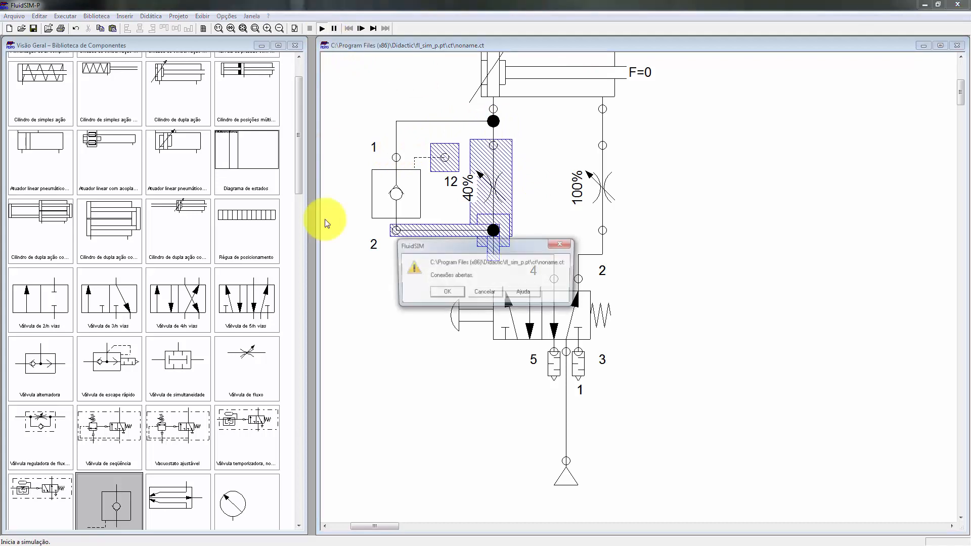
pyautogui.click(448, 294)
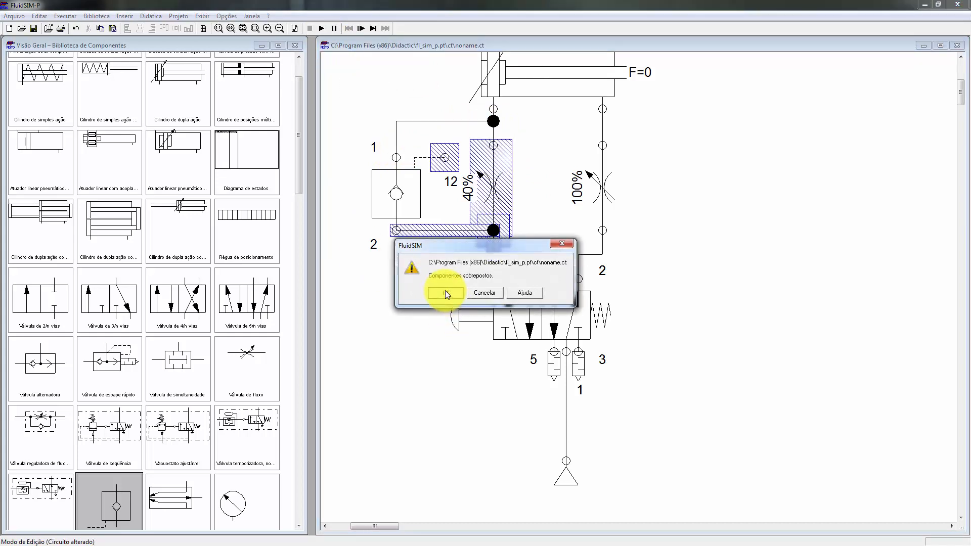
pyautogui.click(446, 293)
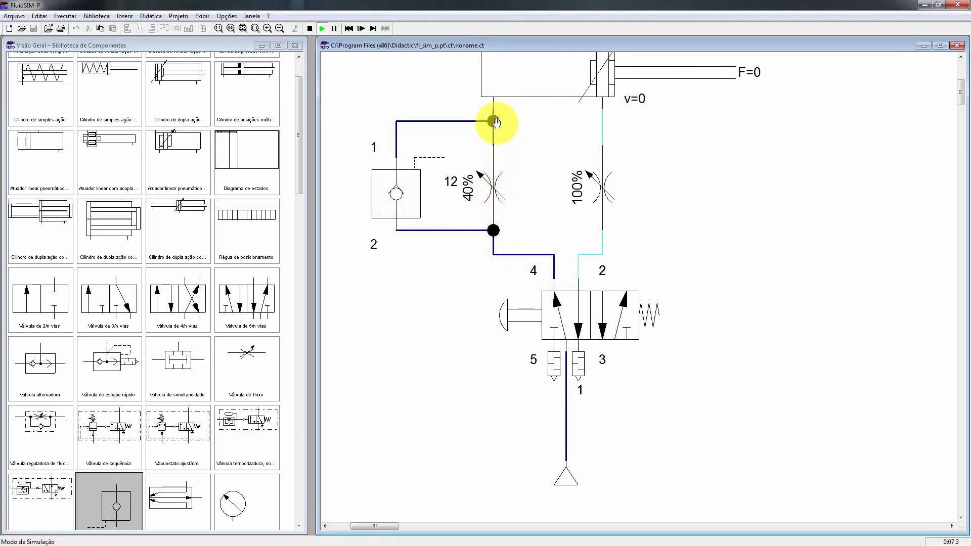
pyautogui.click(514, 321)
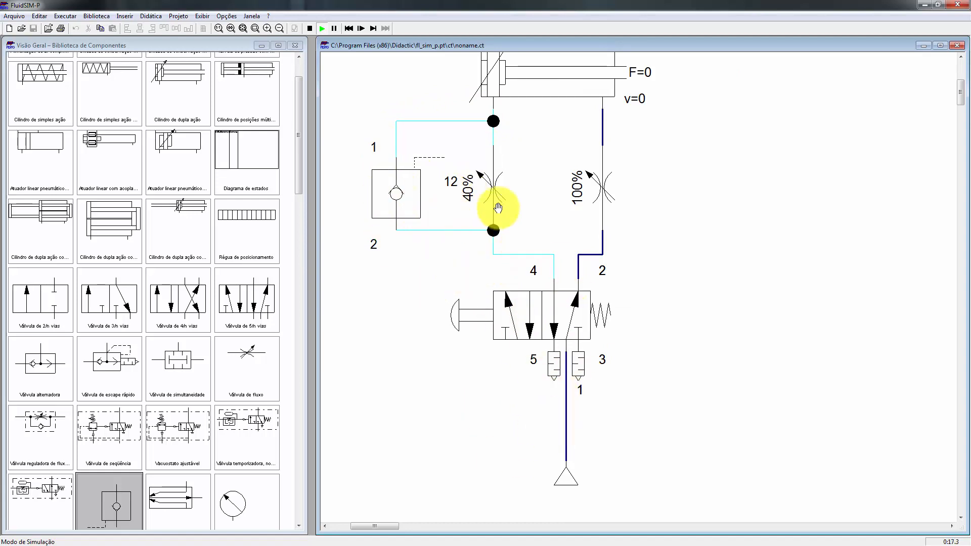
pyautogui.click(456, 315)
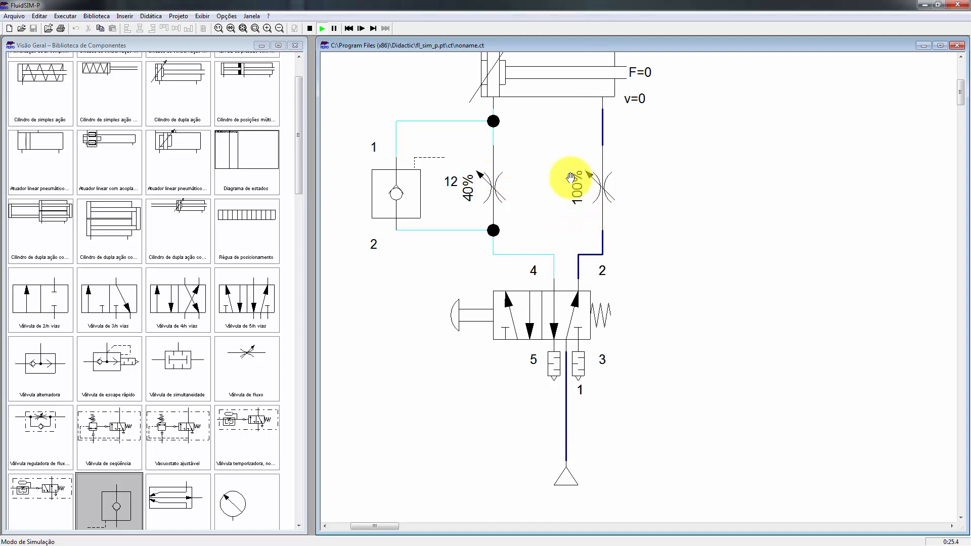
pyautogui.click(309, 29)
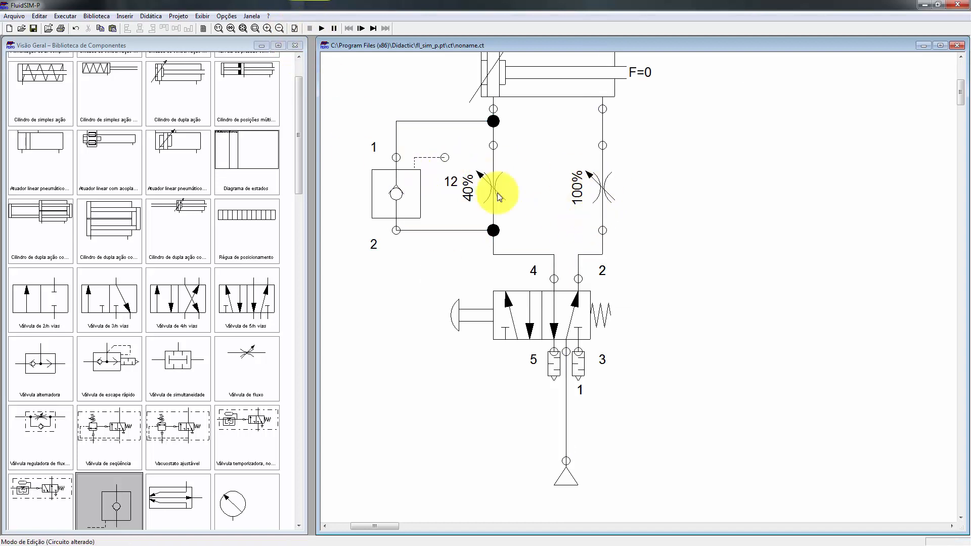
# Step: Duplicate the check valve beside the 100% flow valve and connect it in parallel, port 1 above and port 2 below
pyautogui.click(405, 197)
pyautogui.hotkey('ctrl', 'c')
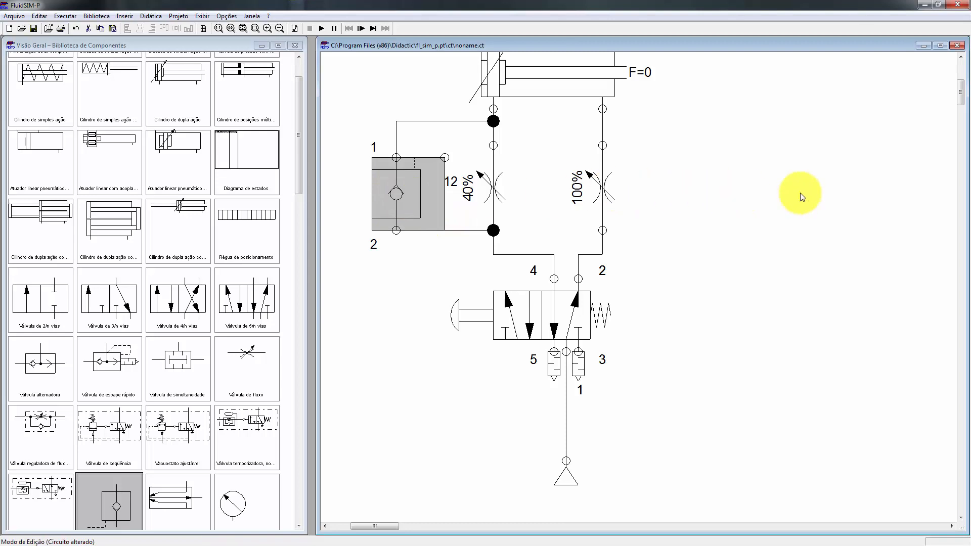
pyautogui.hotkey('ctrl', 'v')
pyautogui.moveTo(649, 341); pyautogui.dragTo(604, 126)
pyautogui.click(626, 126)
pyautogui.moveTo(674, 204); pyautogui.dragTo(604, 253)
# Step: Set the opening percentage of the flow valve on the cylinder's right line to 30%
pyautogui.doubleClick(606, 190)
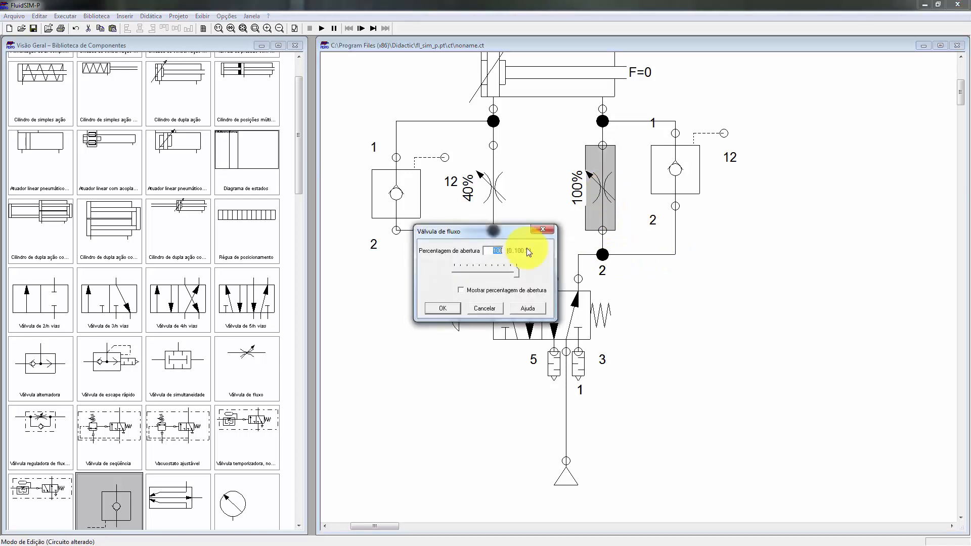
pyautogui.write('30')
pyautogui.click(444, 308)
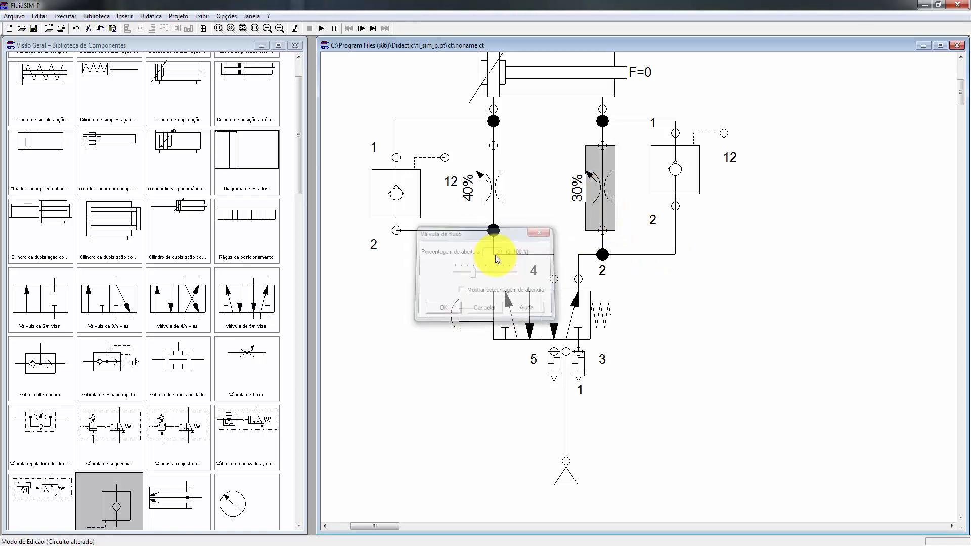
# Step: Simulate the circuit with both parallel check valves, actuating the directional valve to observe the cylinder's motion, and stop the simulation
pyautogui.click(320, 28)
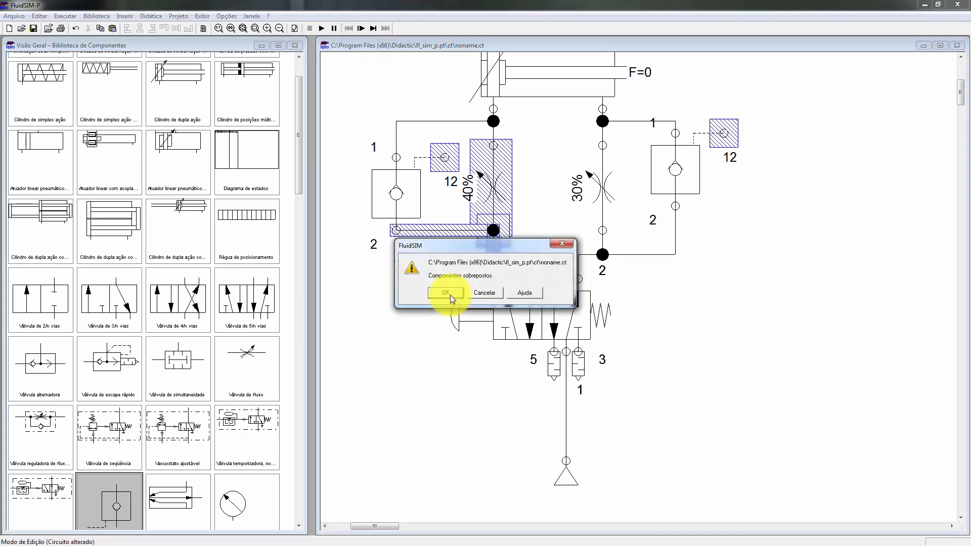
pyautogui.click(447, 293)
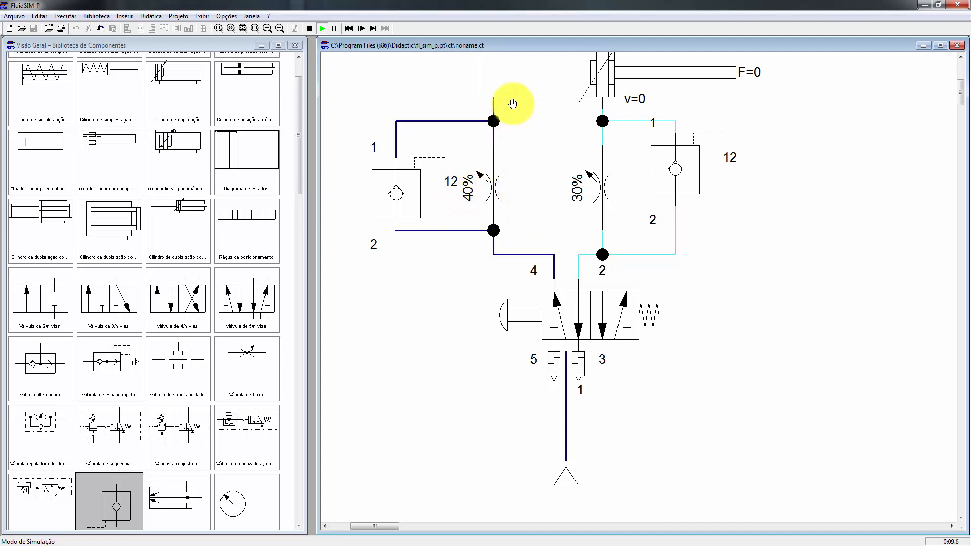
pyautogui.click(511, 293)
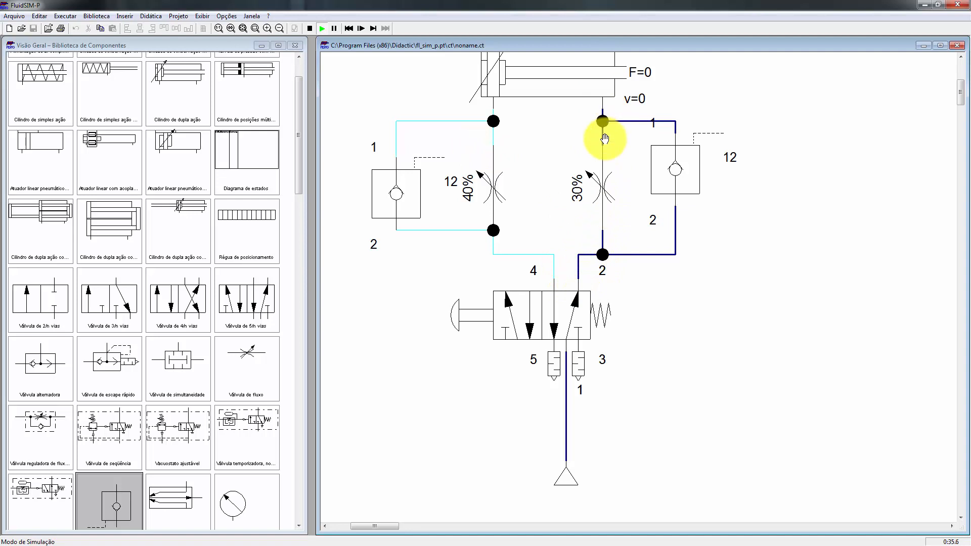
pyautogui.click(312, 28)
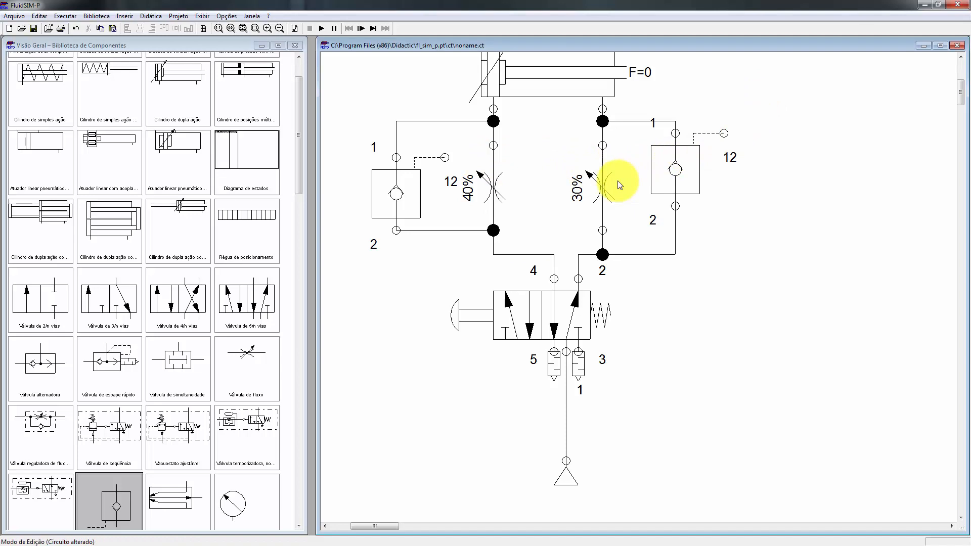
# Step: Move the check valve beside the 30% flow valve slightly down, level with the other check valve
pyautogui.click(674, 181)
pyautogui.moveTo(678, 172); pyautogui.dragTo(676, 192)
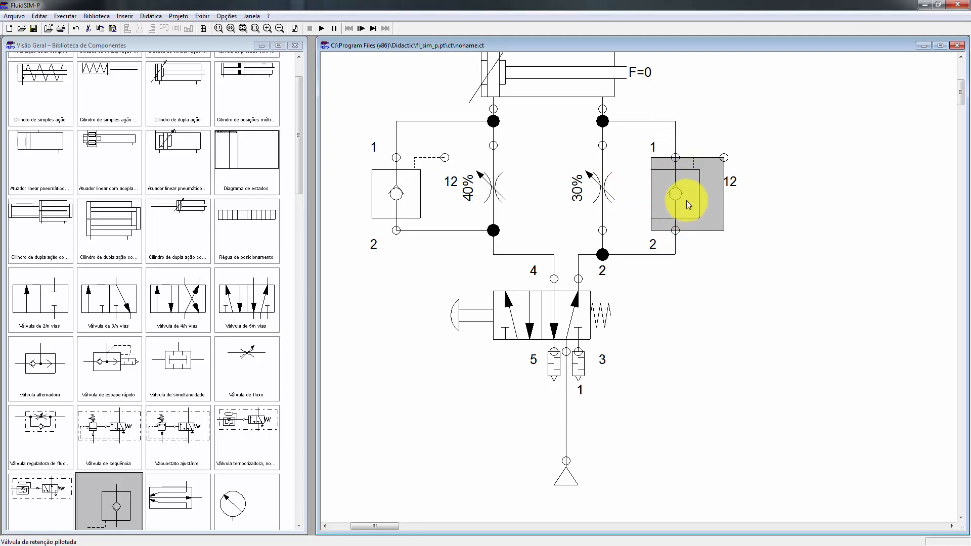
pyautogui.click(768, 219)
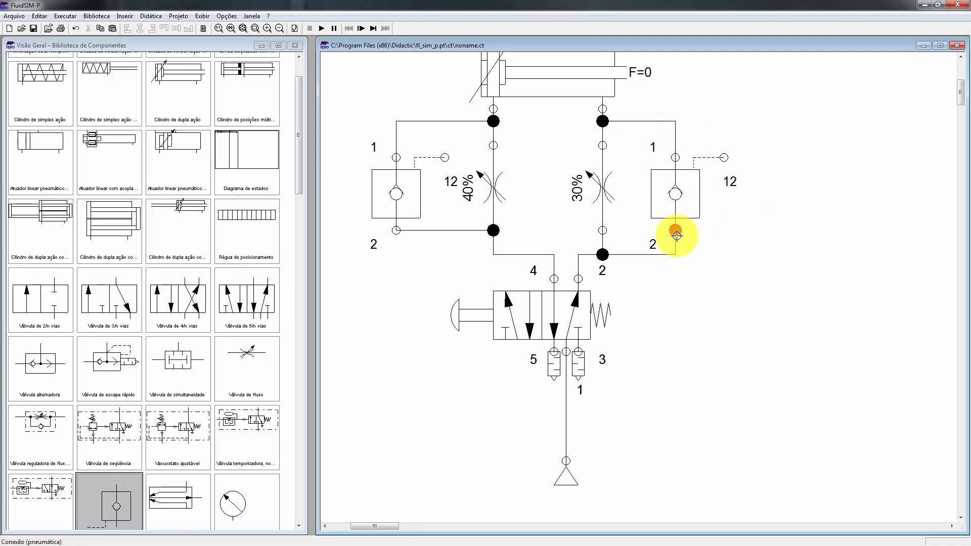
pyautogui.click(681, 201)
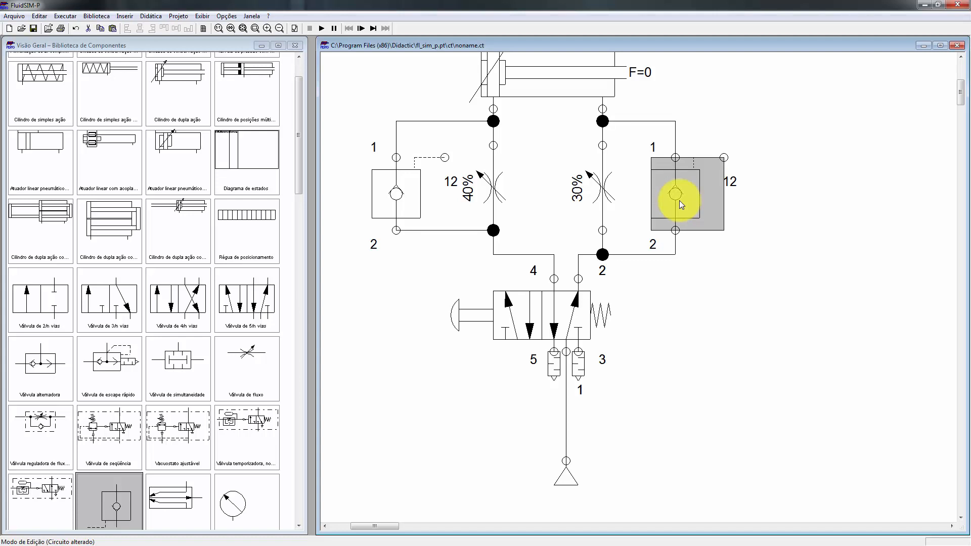
pyautogui.click(600, 187)
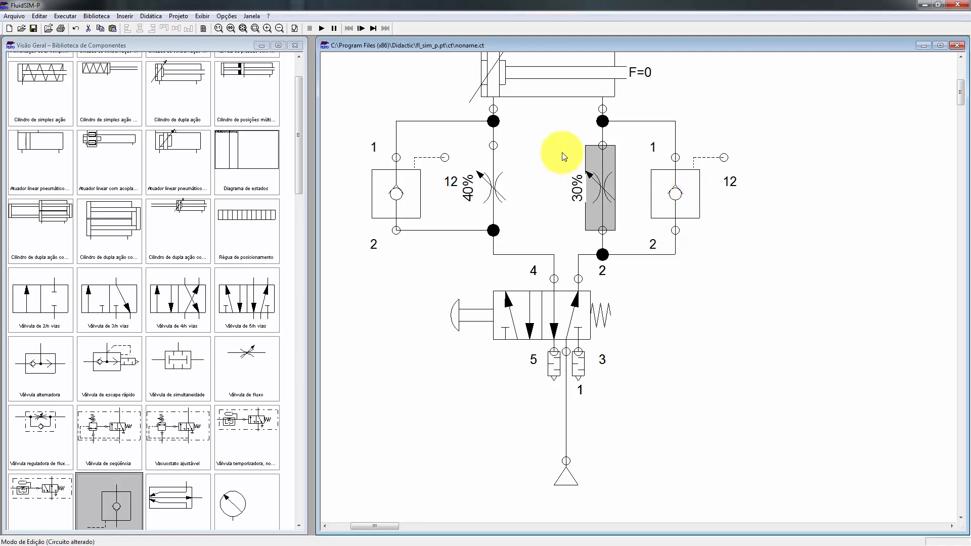
pyautogui.click(673, 208)
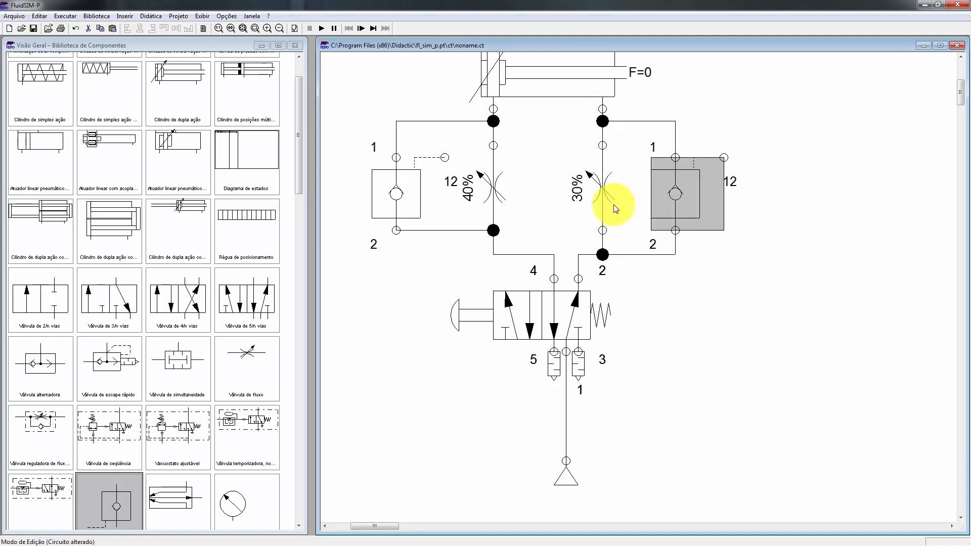
pyautogui.click(612, 204)
pyautogui.click(697, 197)
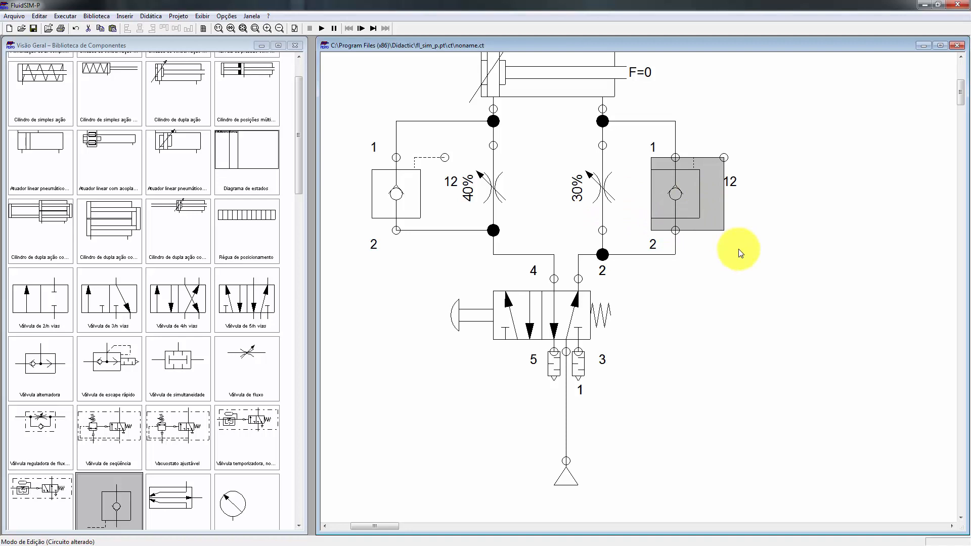
# Step: Insert a Válvula reguladora de fluxo unidirecional into the free space to the right of the circuit
pyautogui.click(738, 249)
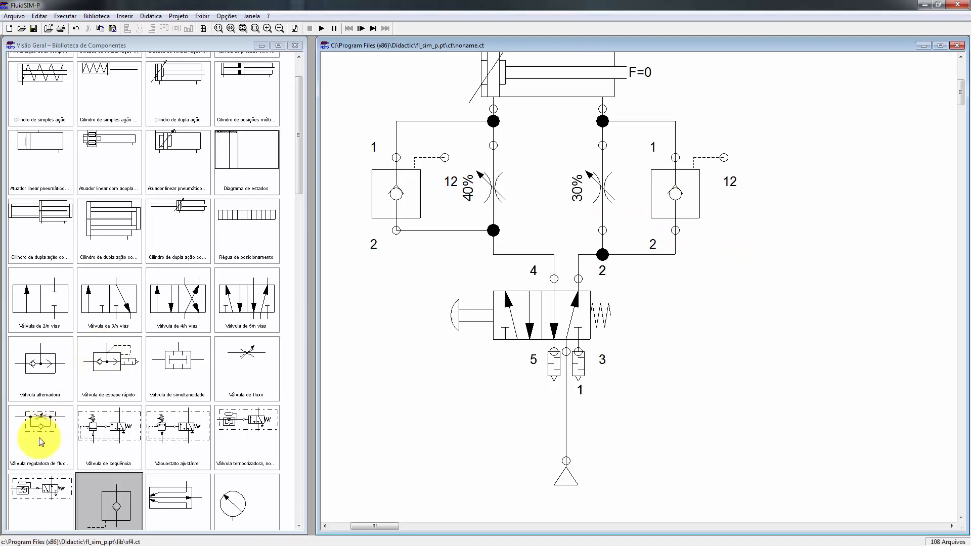
pyautogui.moveTo(41, 442); pyautogui.dragTo(845, 213)
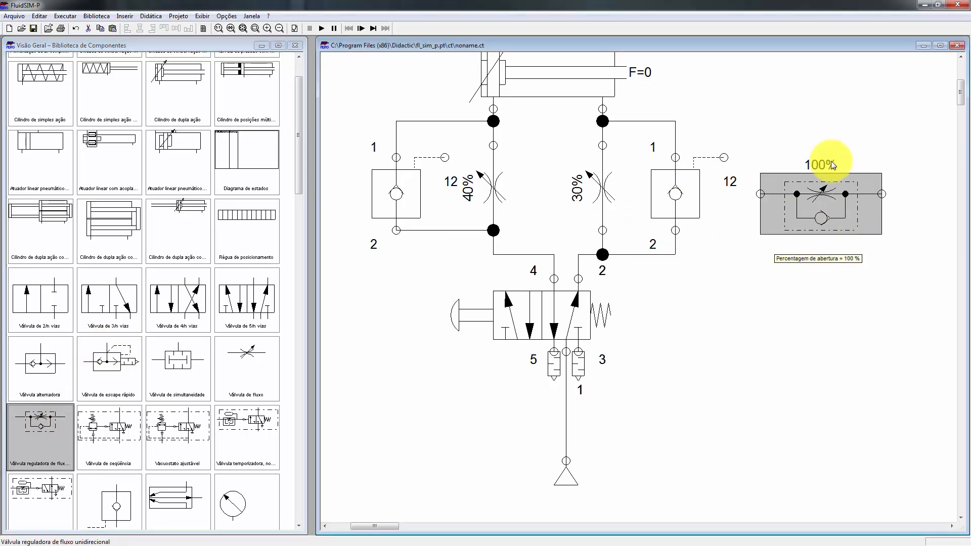
pyautogui.click(831, 272)
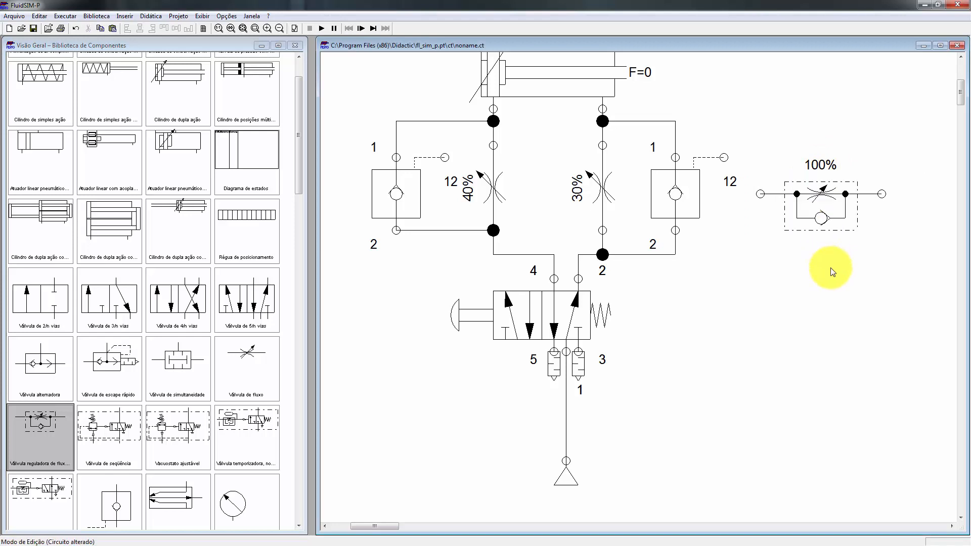
pyautogui.click(602, 191)
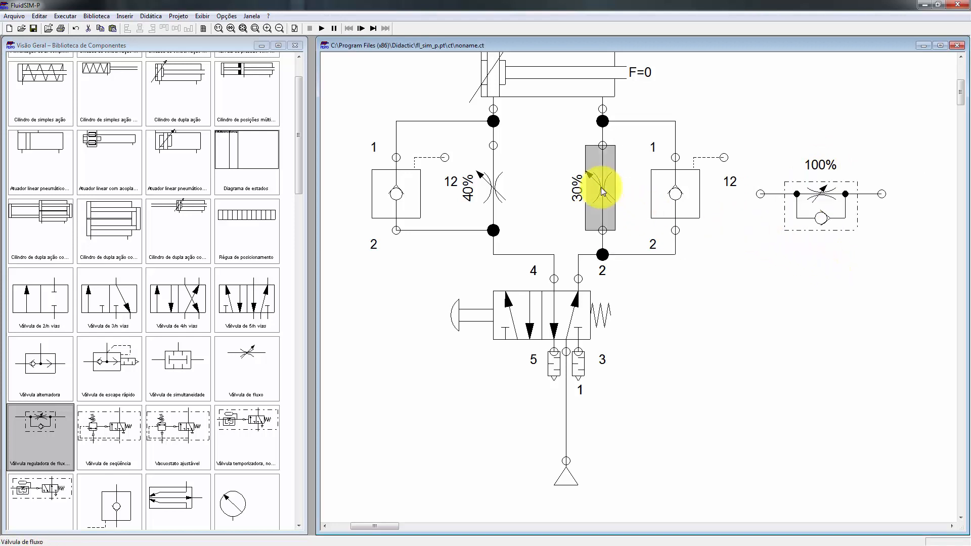
pyautogui.click(824, 195)
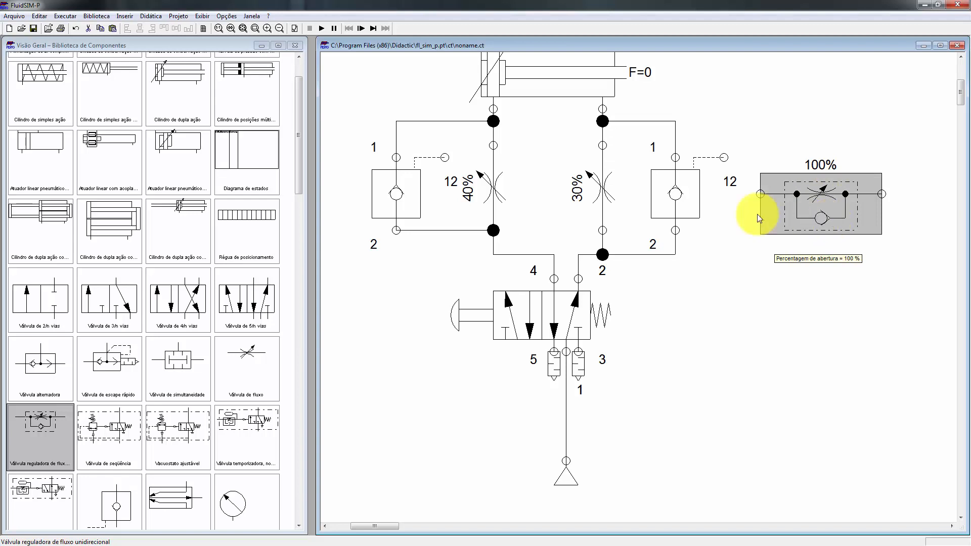
pyautogui.click(675, 199)
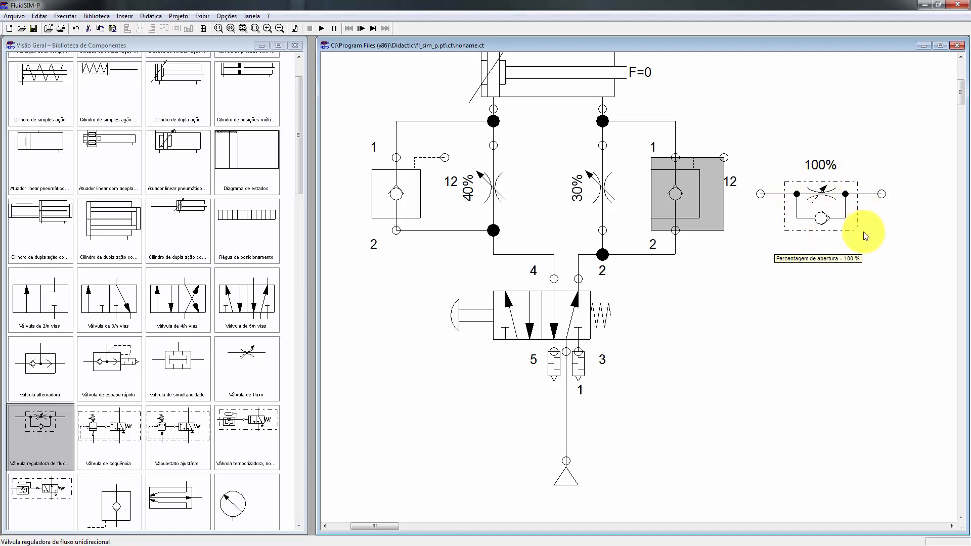
# Step: View the component photograph of the one-way flow control valve beside the circuit, and close it
pyautogui.rightClick(812, 208)
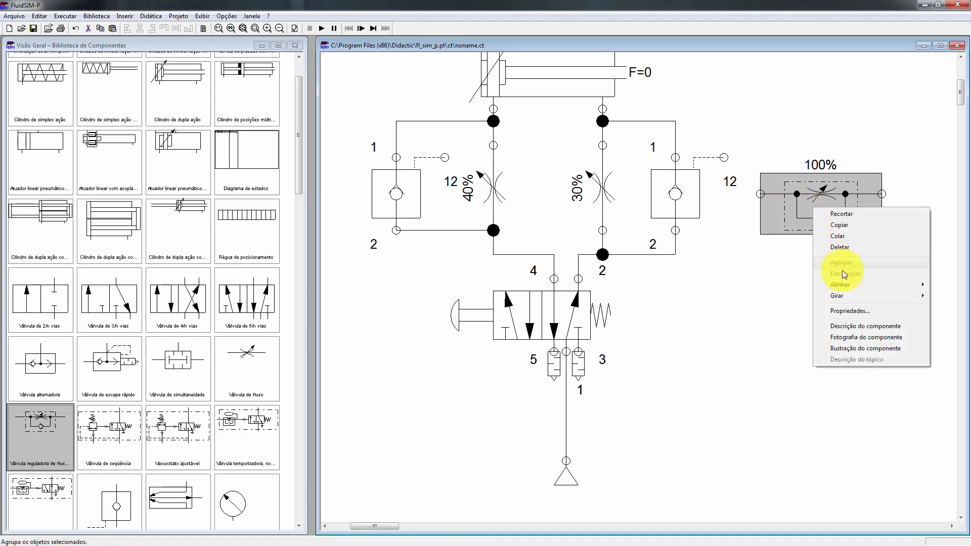
pyautogui.click(882, 338)
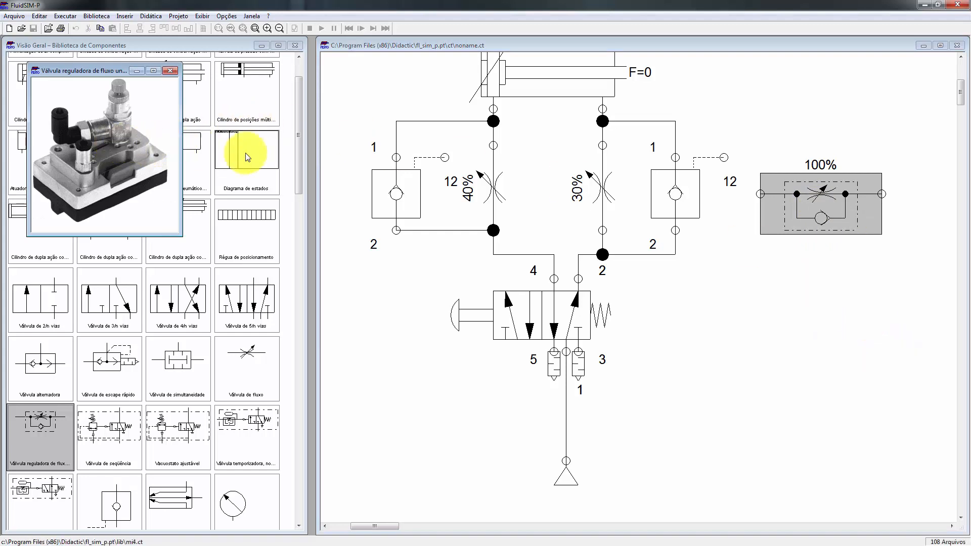
pyautogui.moveTo(107, 73); pyautogui.dragTo(773, 272)
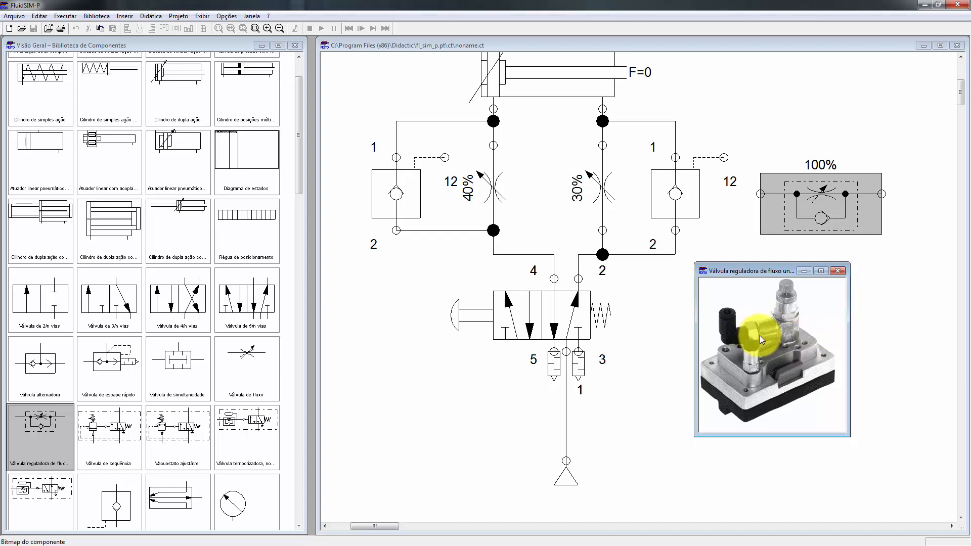
pyautogui.click(838, 272)
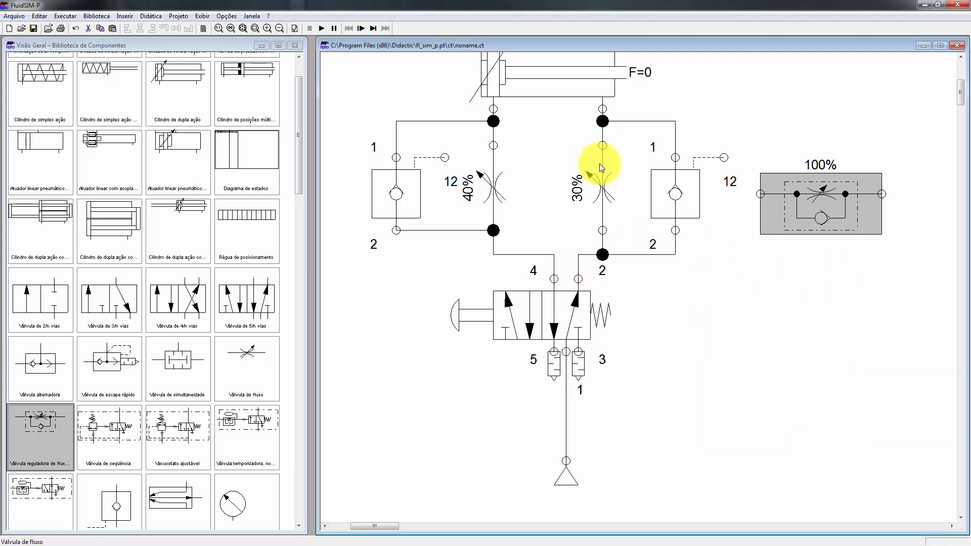
# Step: Delete both flow valves and both check valves together with their connecting lines between the cylinder and the directional valve
pyautogui.moveTo(342, 109); pyautogui.dragTo(723, 262)
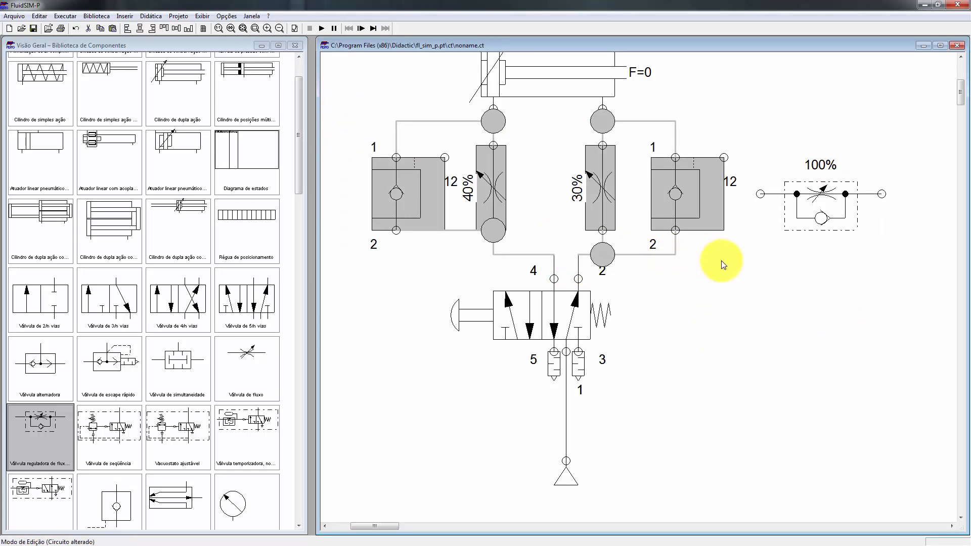
pyautogui.press('Delete')
# Step: Move the one-way flow control valve under the cylinder's right port and rotate it by 90°
pyautogui.moveTo(823, 202)
pyautogui.mouseDown()
pyautogui.moveTo(538, 195)
pyautogui.moveTo(607, 187)
pyautogui.moveTo(600, 181)
pyautogui.moveTo(601, 196)
pyautogui.mouseUp()
pyautogui.rightClick(631, 201)
pyautogui.click(765, 293)
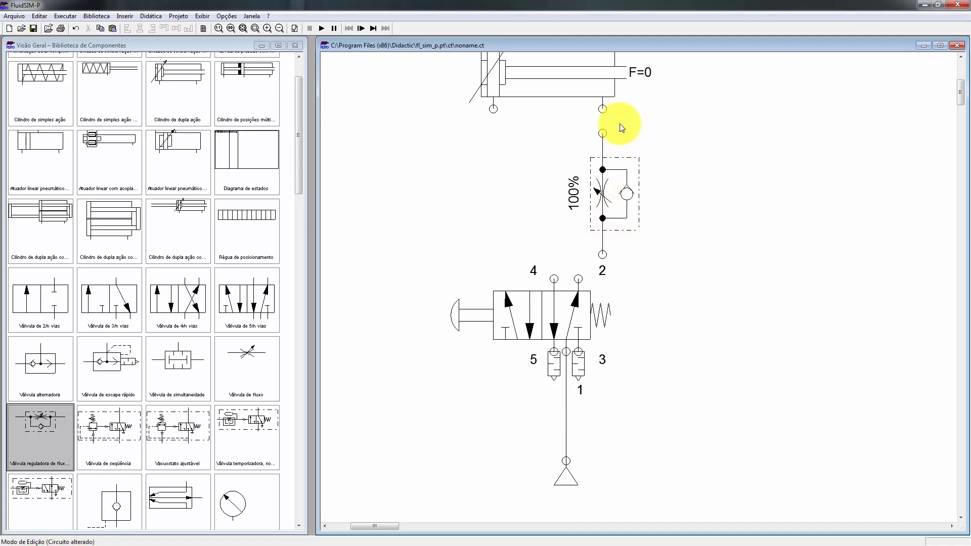
# Step: Rotate the one-way flow control valve by 180° and realign it under the cylinder's right port
pyautogui.click(611, 186)
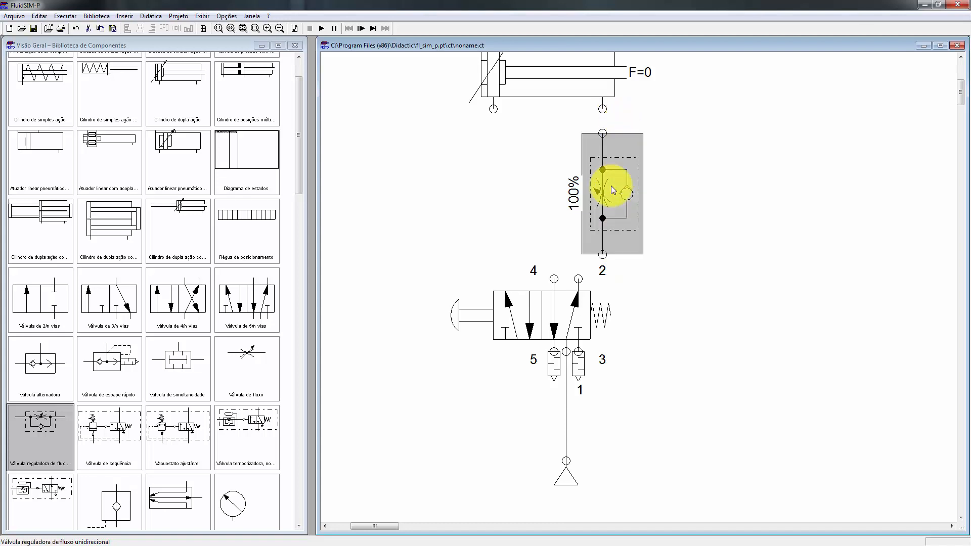
pyautogui.rightClick(611, 186)
pyautogui.moveTo(687, 274)
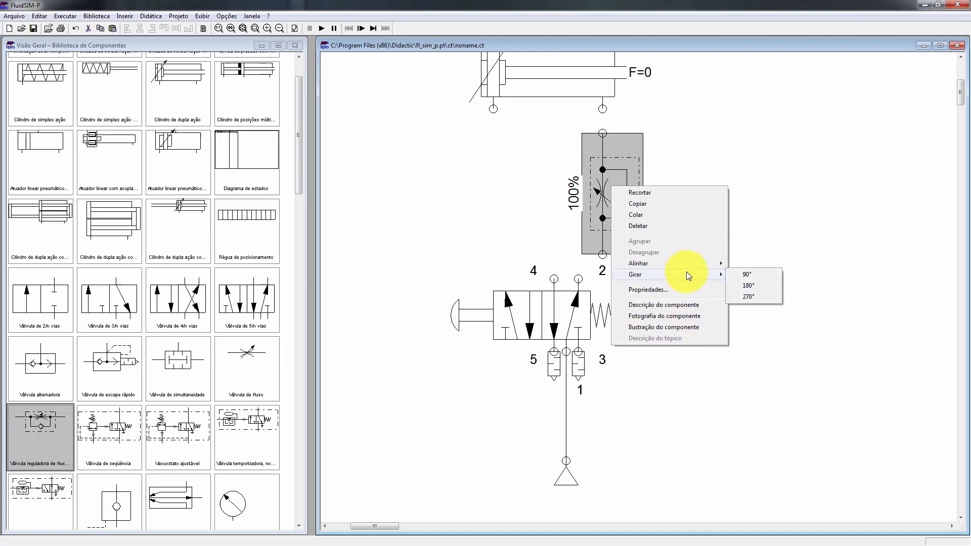
pyautogui.click(770, 284)
pyautogui.click(752, 216)
pyautogui.moveTo(609, 180)
pyautogui.mouseDown()
pyautogui.moveTo(579, 174)
pyautogui.moveTo(591, 176)
pyautogui.mouseUp()
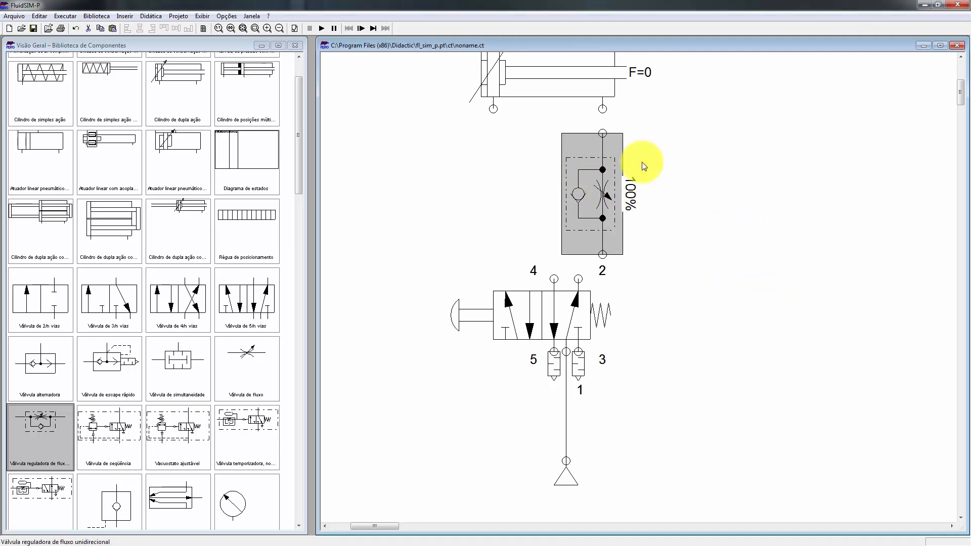
# Step: Connect the upper end of the one-way flow control valve to the cylinder's right port
pyautogui.click(642, 145)
pyautogui.moveTo(603, 131); pyautogui.dragTo(602, 111)
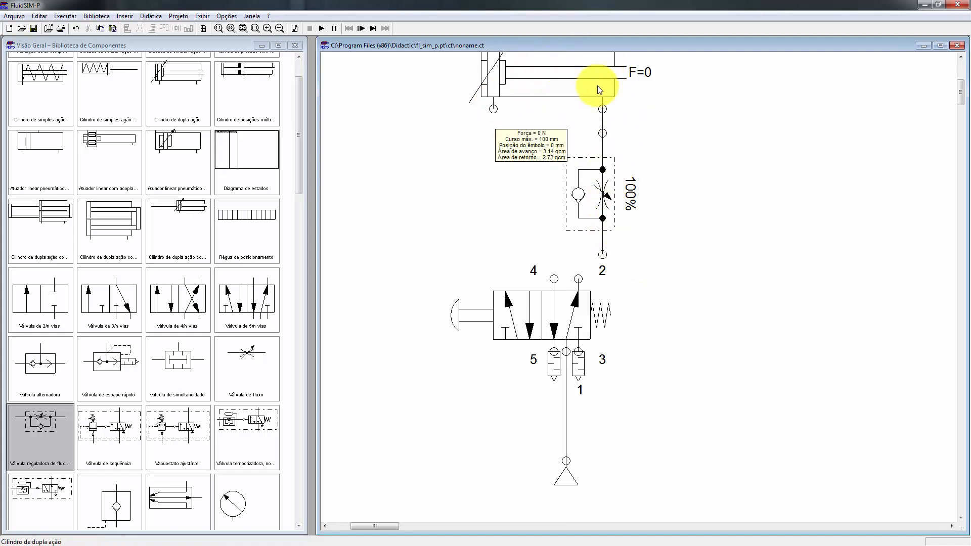
# Step: Move the one-way flow control valve closer to the cylinder's right port and place a copy of it under the left port
pyautogui.moveTo(597, 195); pyautogui.dragTo(597, 163)
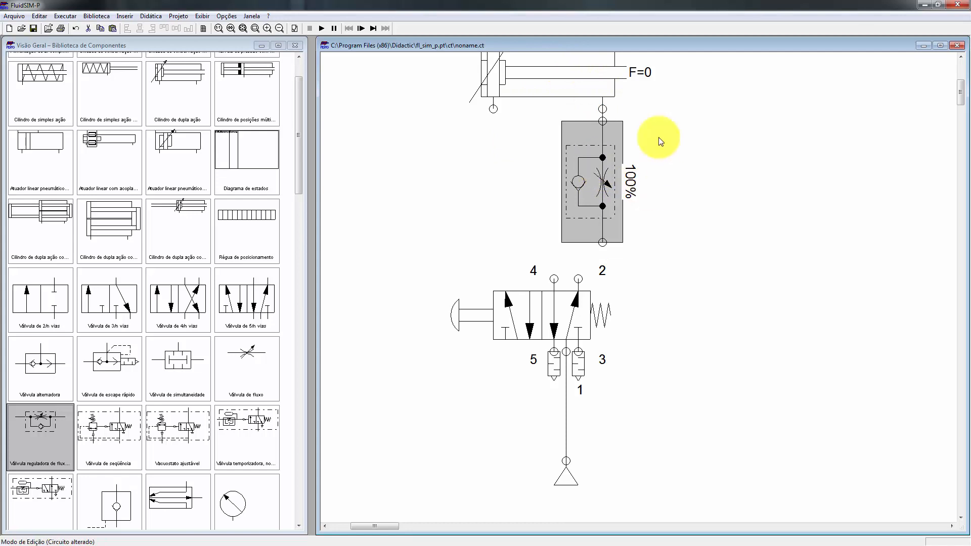
pyautogui.click(758, 162)
pyautogui.click(600, 190)
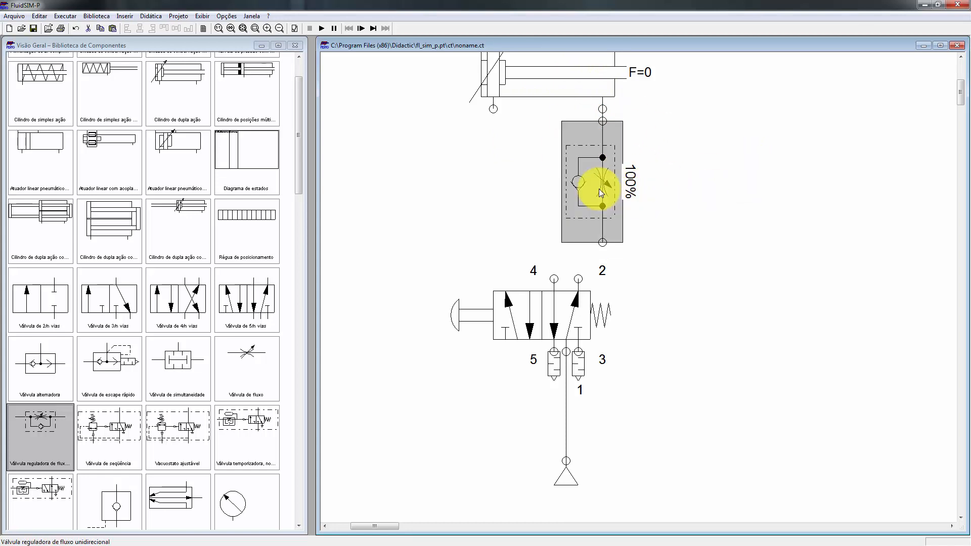
pyautogui.hotkey('ctrl', 'c')
pyautogui.hotkey('ctrl', 'v')
pyautogui.moveTo(673, 279); pyautogui.dragTo(489, 166)
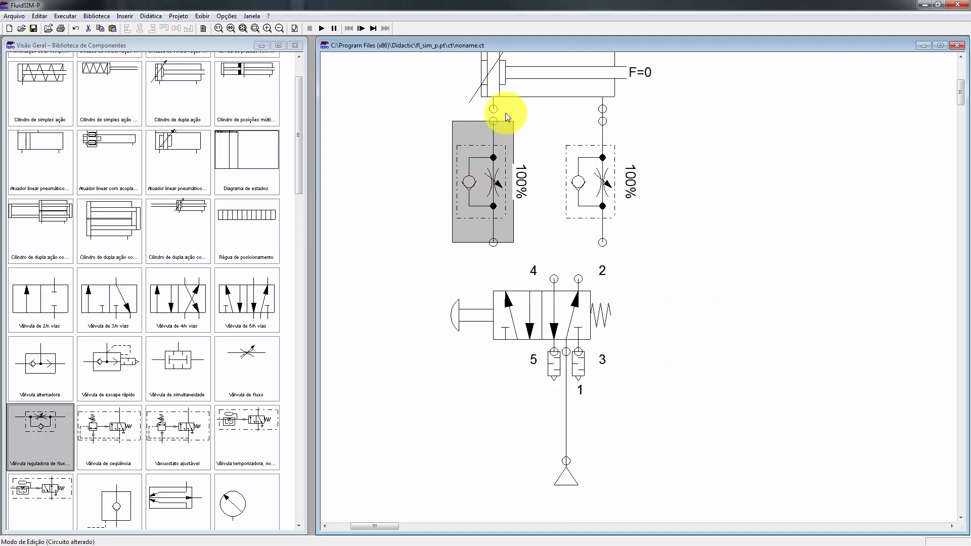
# Step: Connect the copied valve to the cylinder's left port and both valves' lower ends to directional valve ports 2 and 4
pyautogui.moveTo(493, 121); pyautogui.dragTo(495, 112)
pyautogui.moveTo(603, 242); pyautogui.dragTo(578, 277)
pyautogui.moveTo(498, 243); pyautogui.dragTo(554, 279)
# Step: Set the opening percentage of the one-way flow control valve under the cylinder's right port to 40%
pyautogui.click(593, 181)
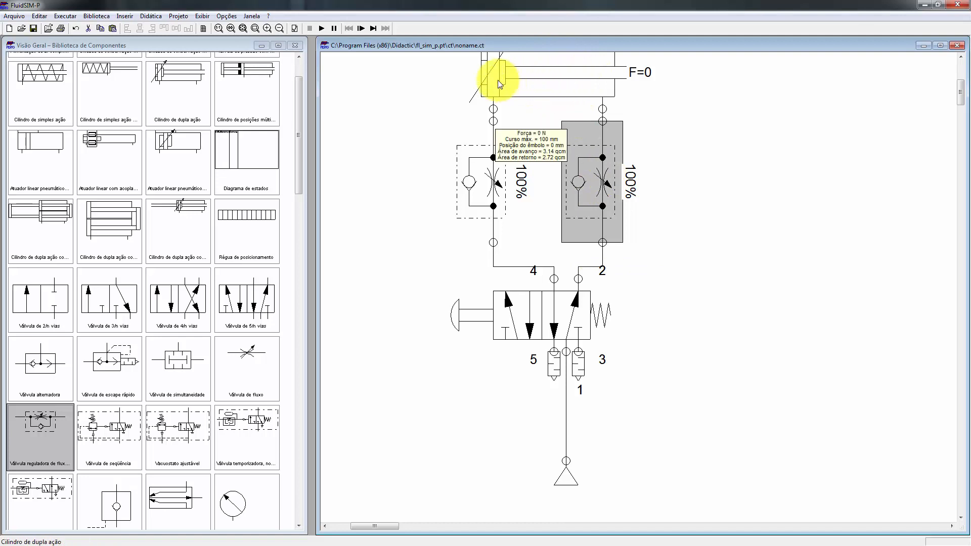
pyautogui.doubleClick(605, 185)
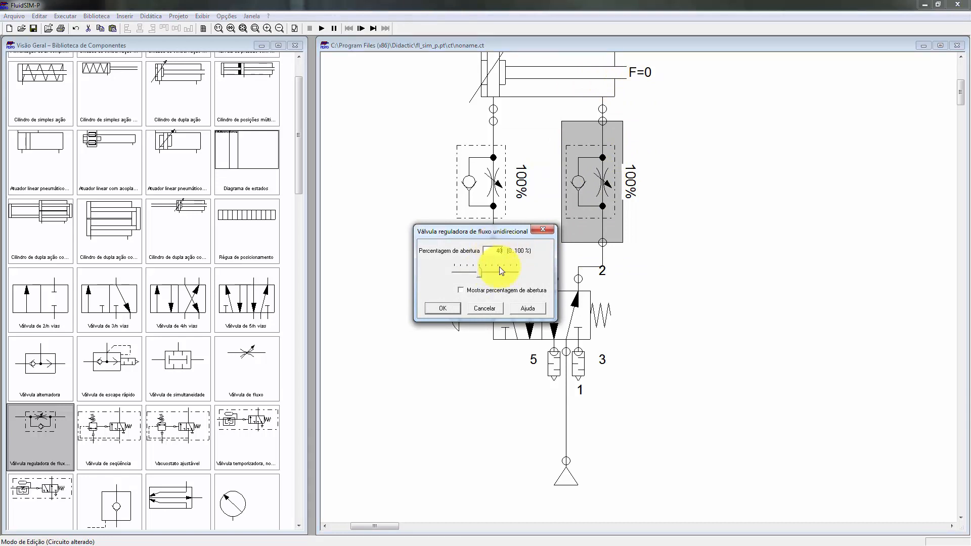
pyautogui.click(457, 305)
# Step: Start the simulation and switch the directional valve on and back to extend and retract the cylinder
pyautogui.click(322, 28)
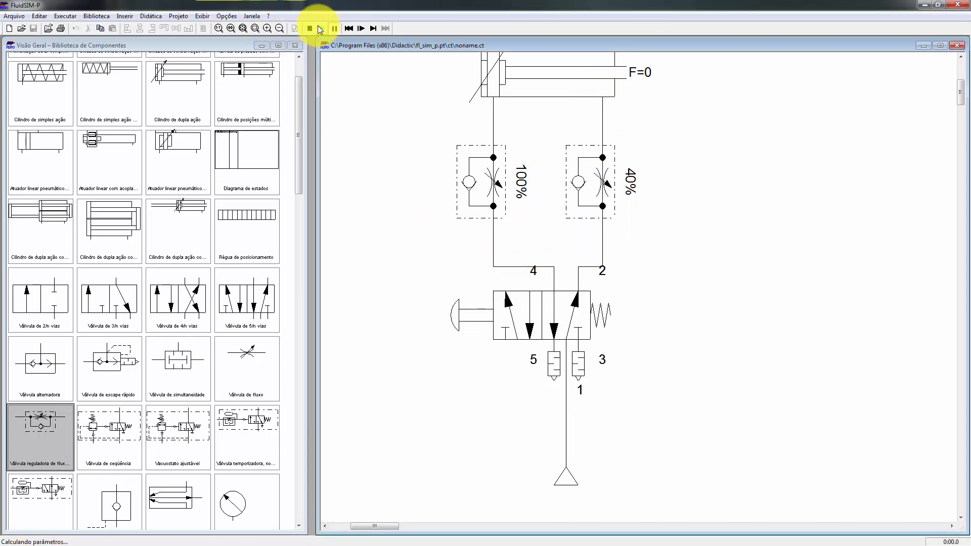
pyautogui.click(446, 313)
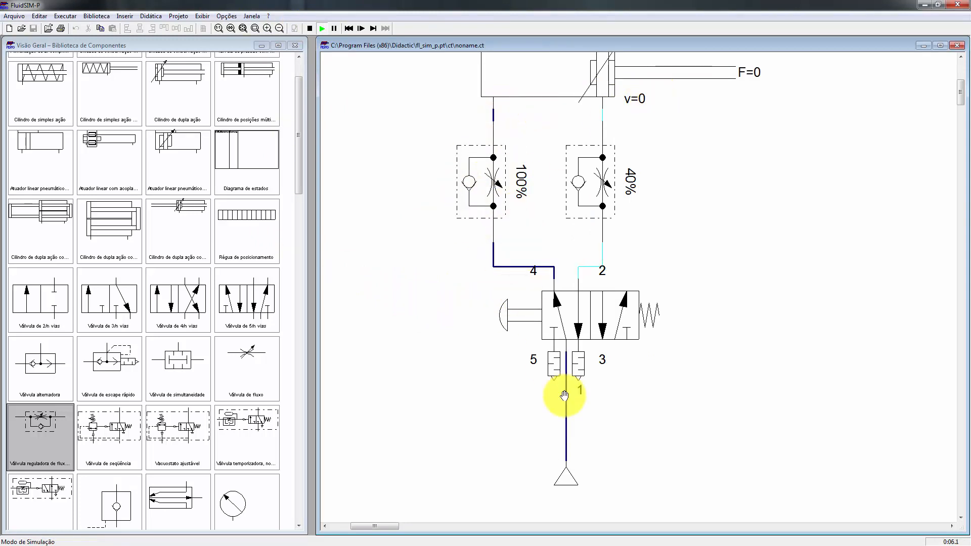
pyautogui.click(516, 324)
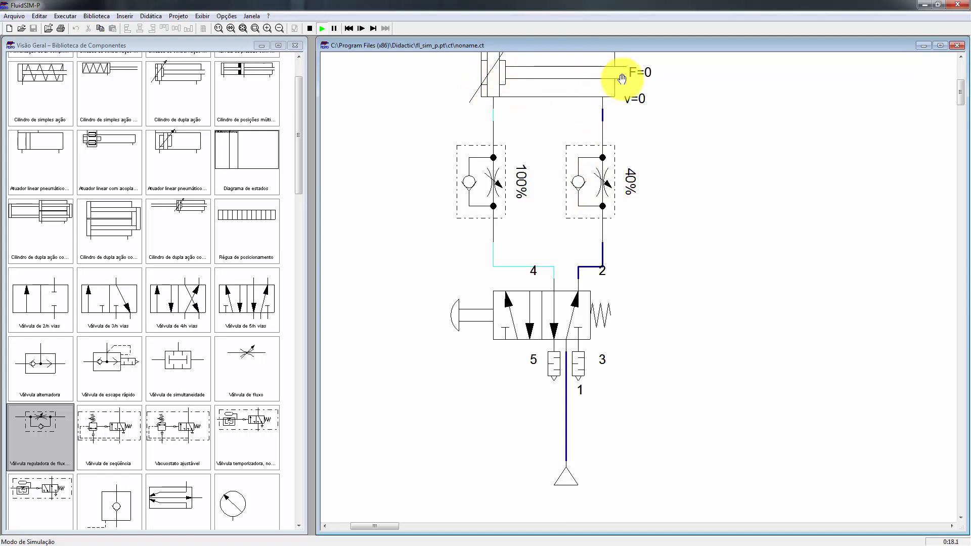
# Step: Set the opening percentage of the one-way flow control valve under the cylinder's left port to 20%
pyautogui.click(482, 185)
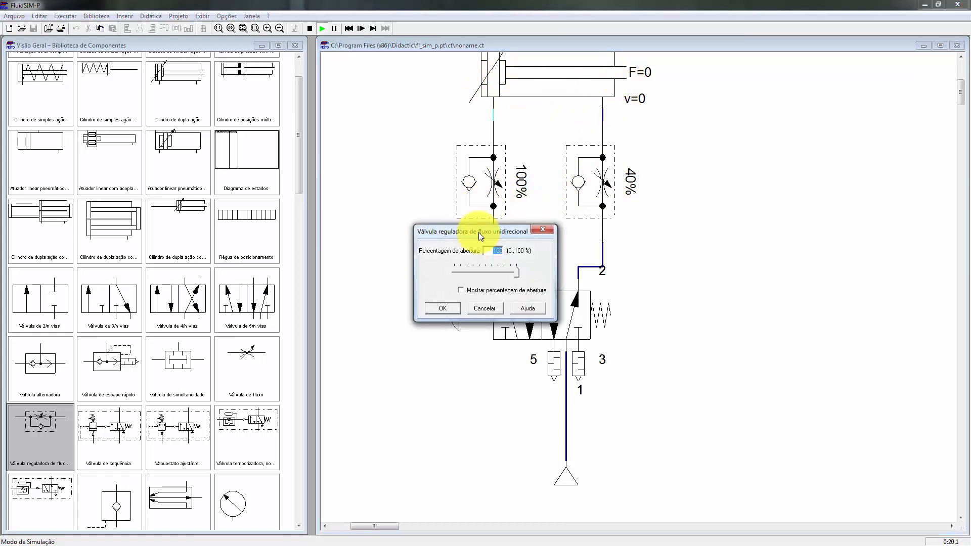
pyautogui.write('20')
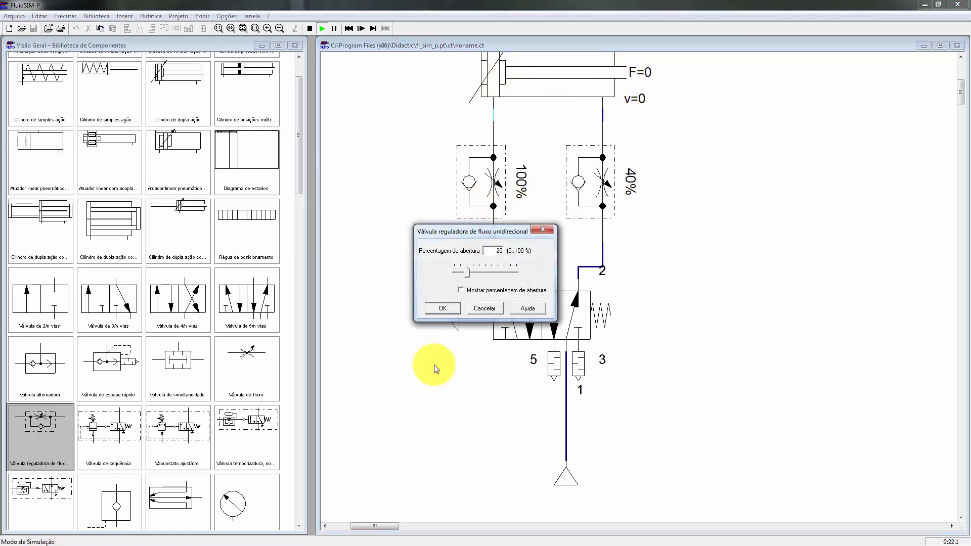
pyautogui.click(451, 317)
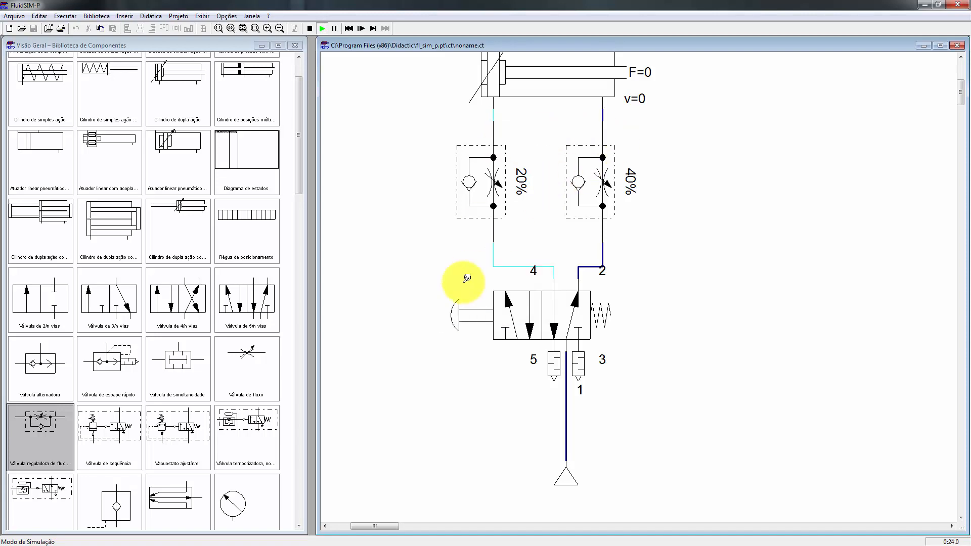
# Step: Extend and retract the cylinder with the directional valve in the running simulation to test the 20% and 40% openings
pyautogui.click(470, 309)
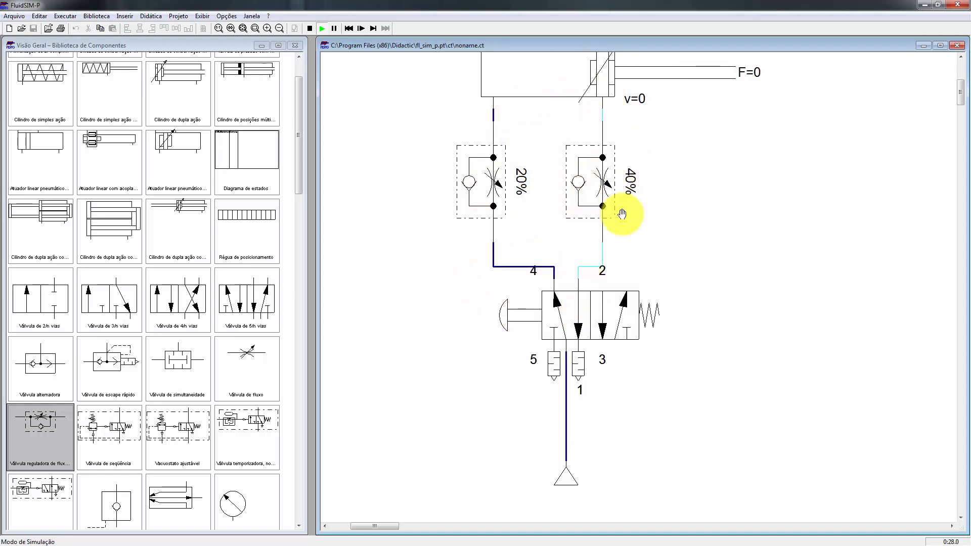
pyautogui.click(506, 314)
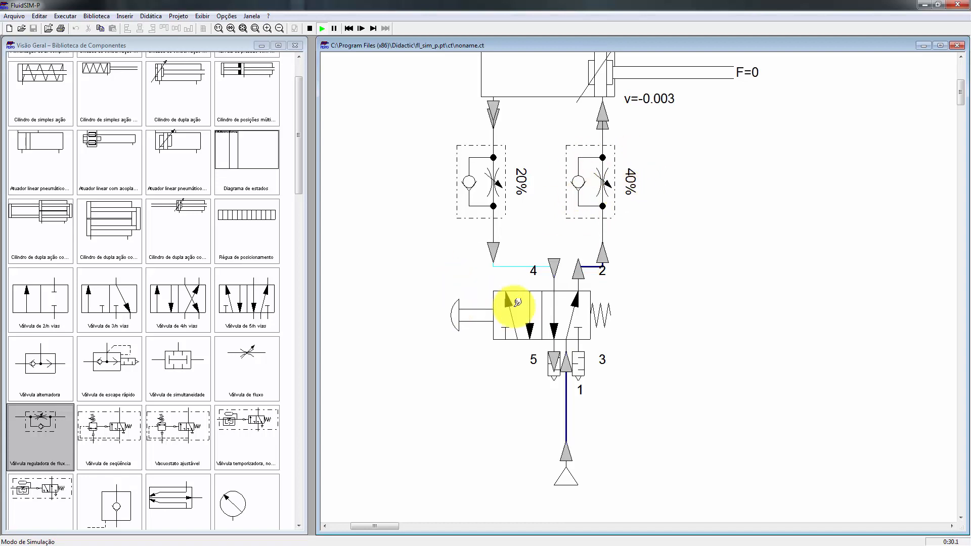